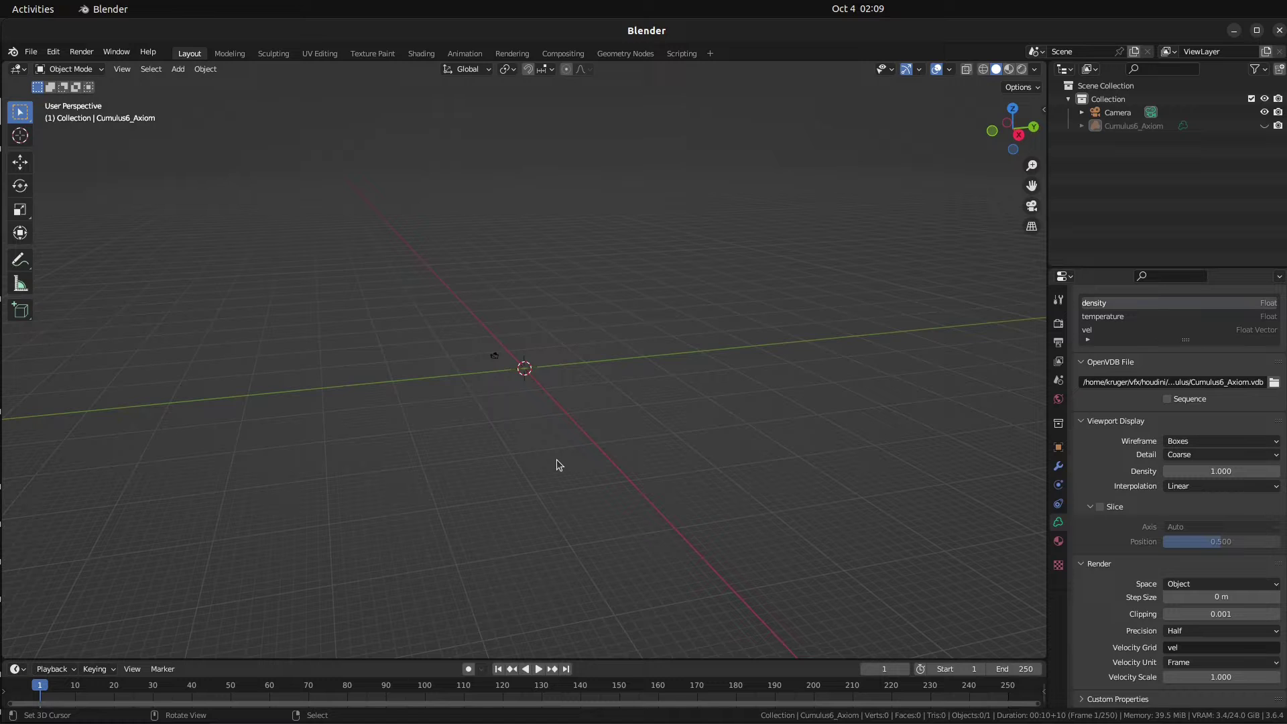
Unhide the Cumulus6_Axiom cloud, select it, and orbit the view around it
left_click(1267, 127)
left_click(604, 287)
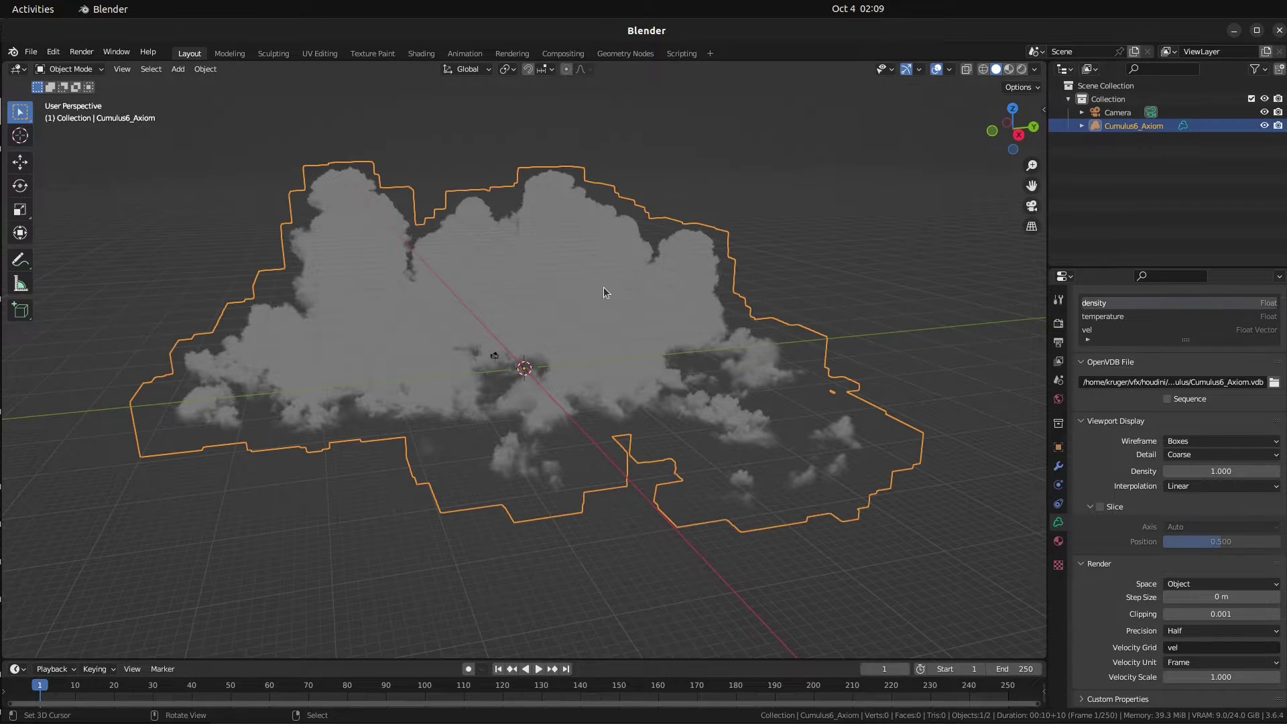
middle_click_drag(890, 398, 291, 135)
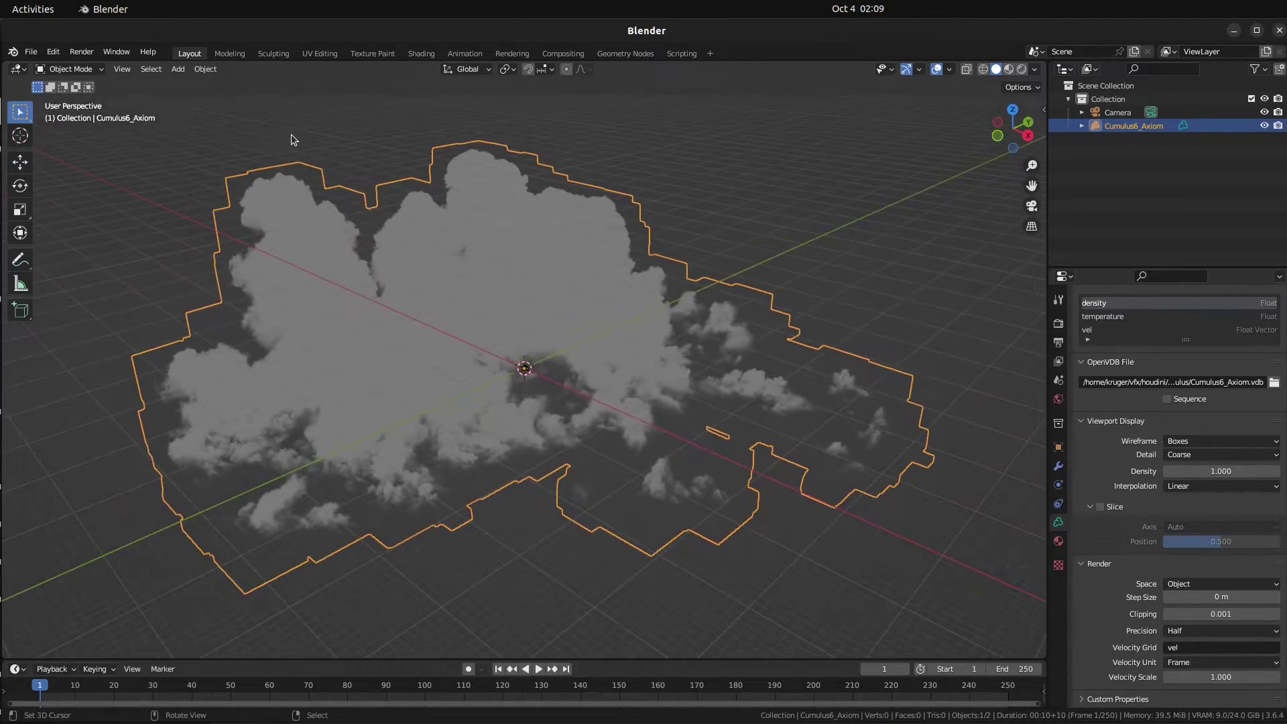
Open the Shading workspace and frame the cloud's material nodes
left_click(421, 54)
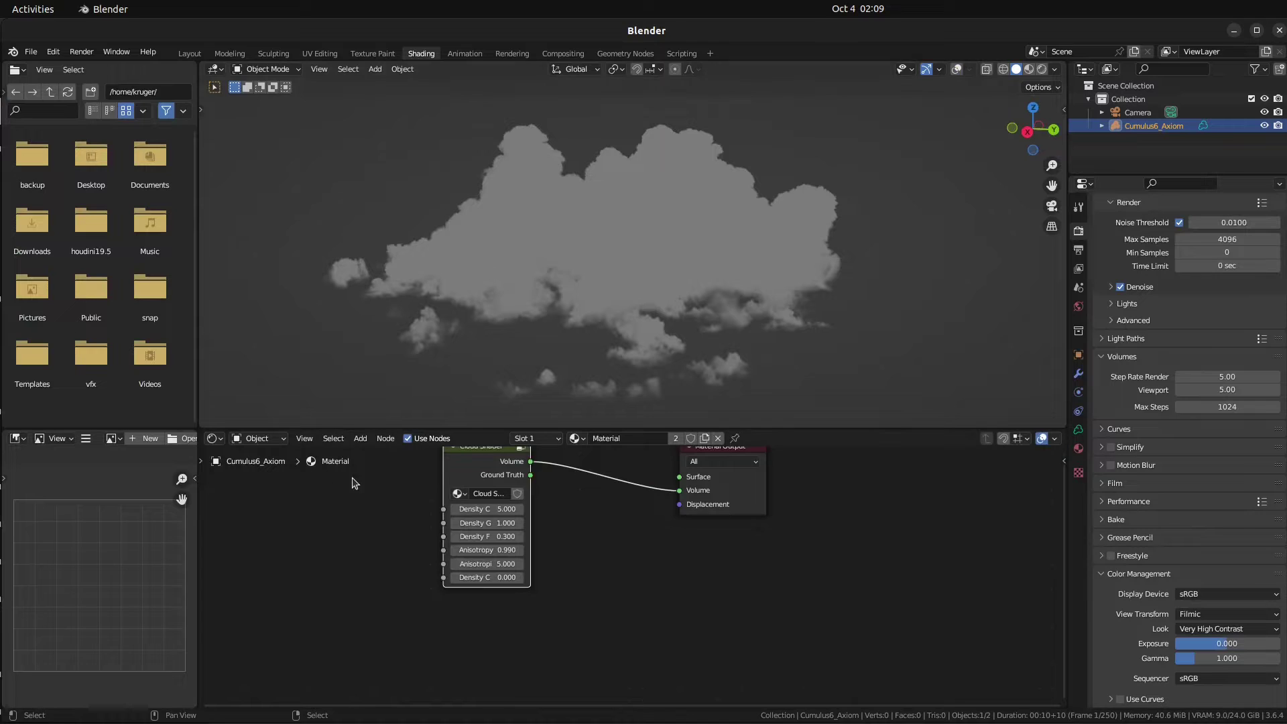
key("Home")
left_click_drag(497, 518, 522, 522)
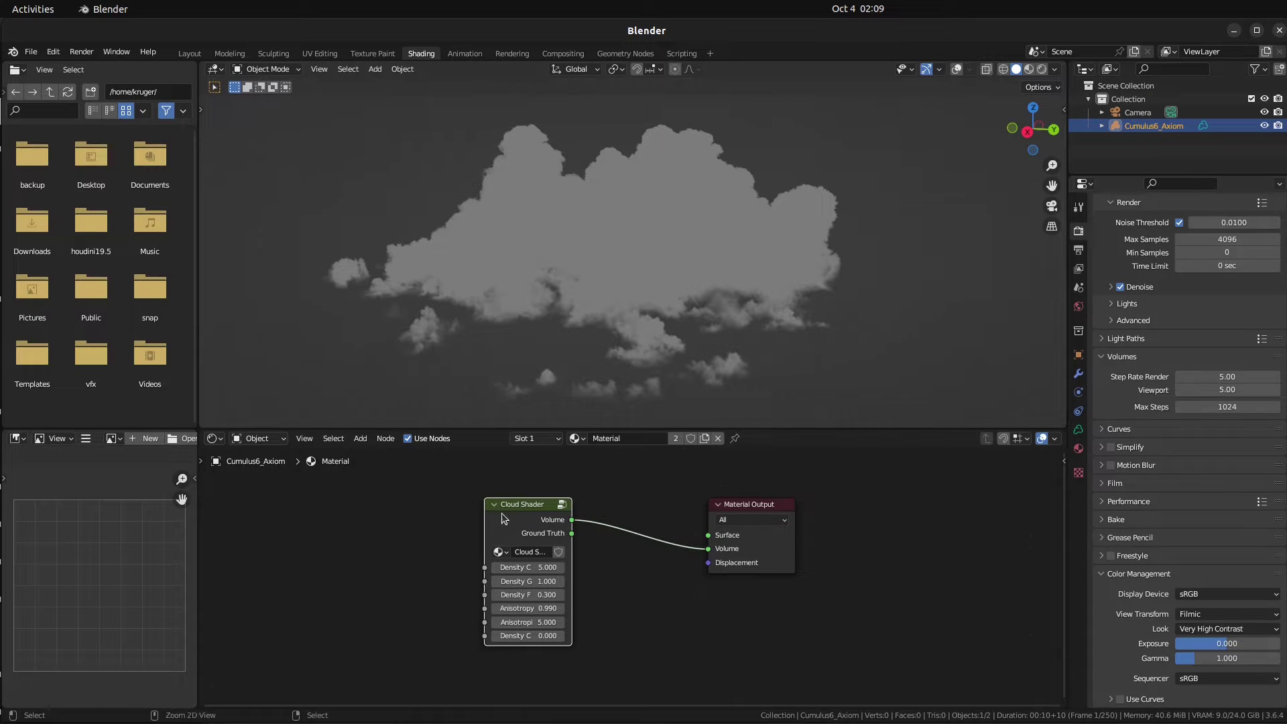
Check the World node tree, then return to the cloud material and move the Cloud Shader node toward Material Output
left_click(248, 437)
left_click(275, 467)
key("Home")
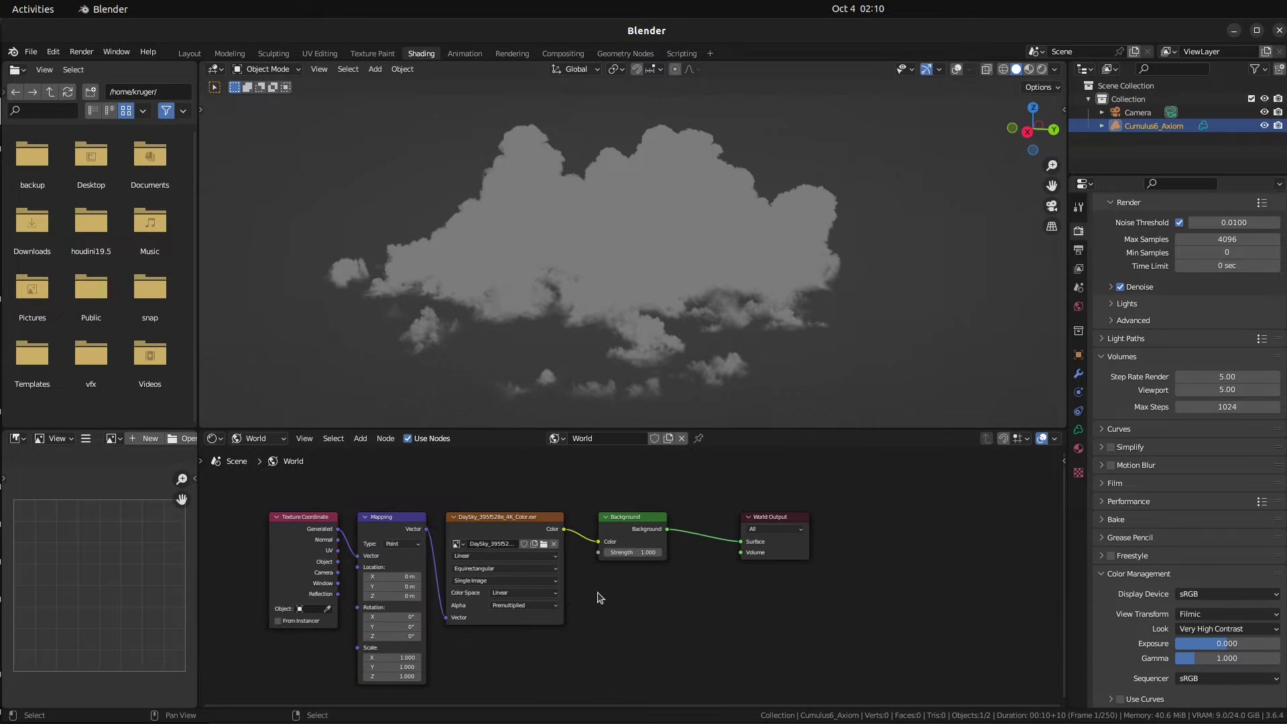
left_click(248, 438)
left_click(258, 449)
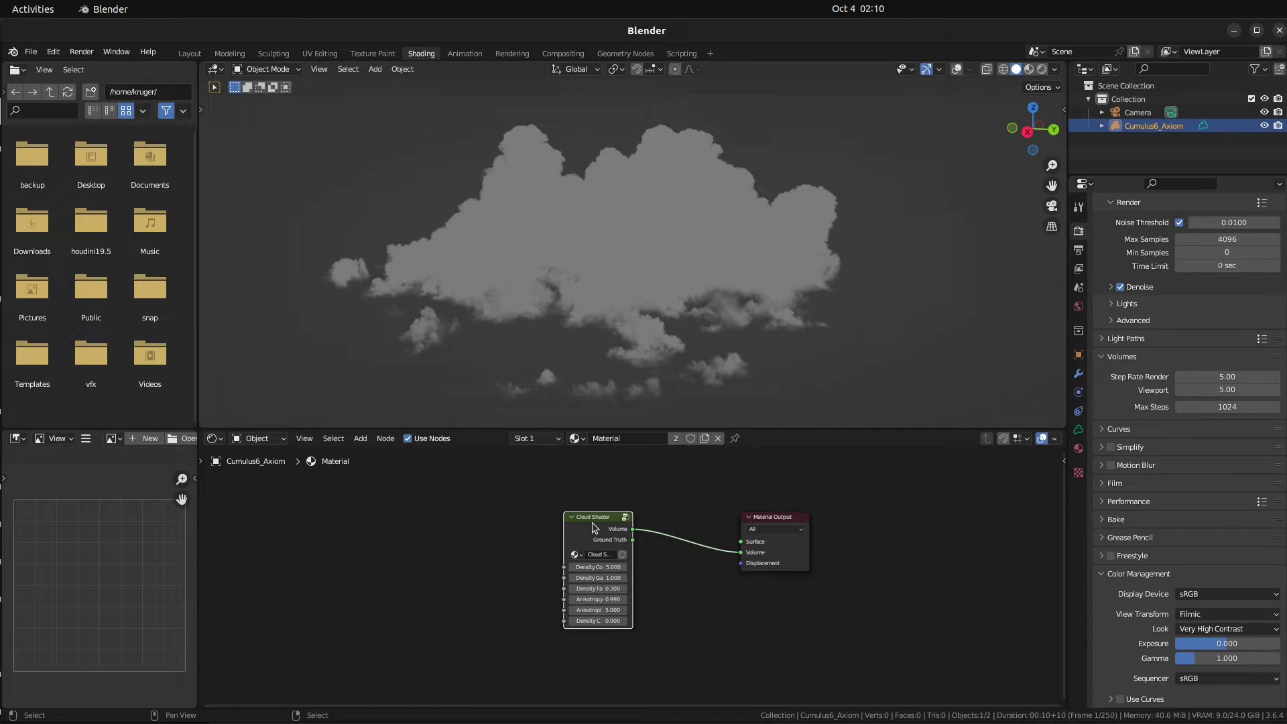
left_click_drag(593, 528, 671, 528)
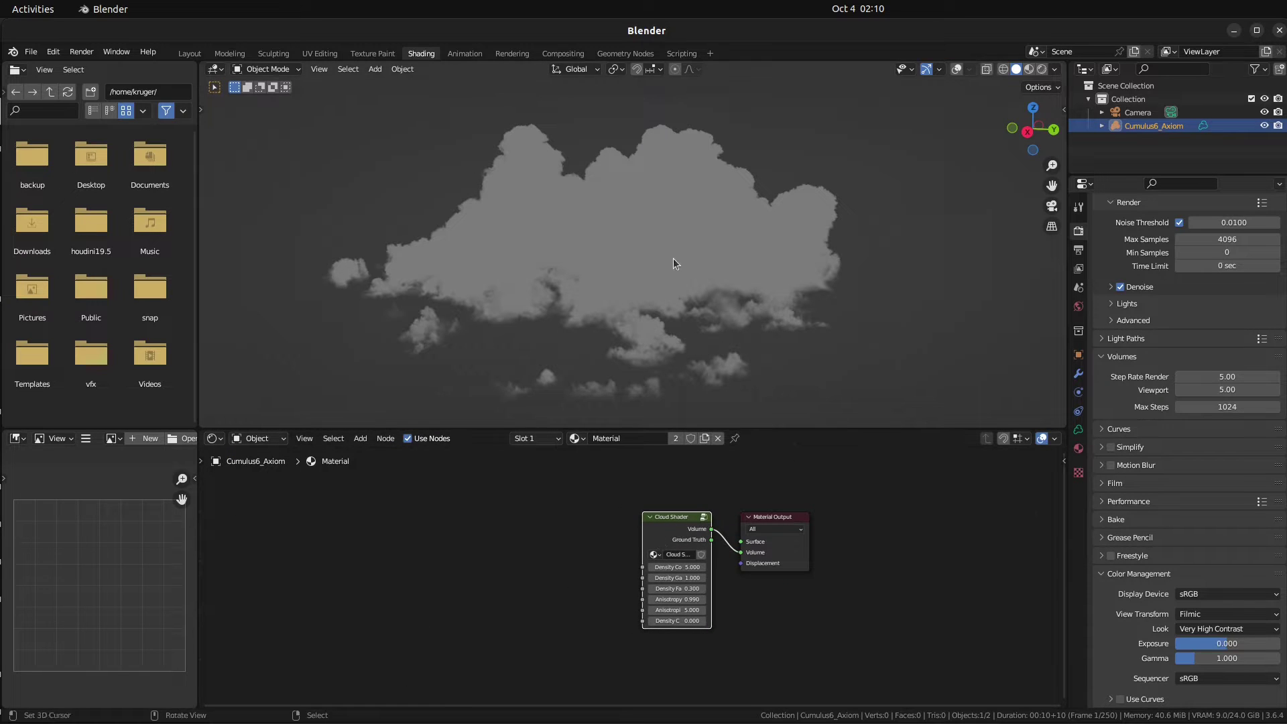
middle_click_drag(769, 270, 657, 274)
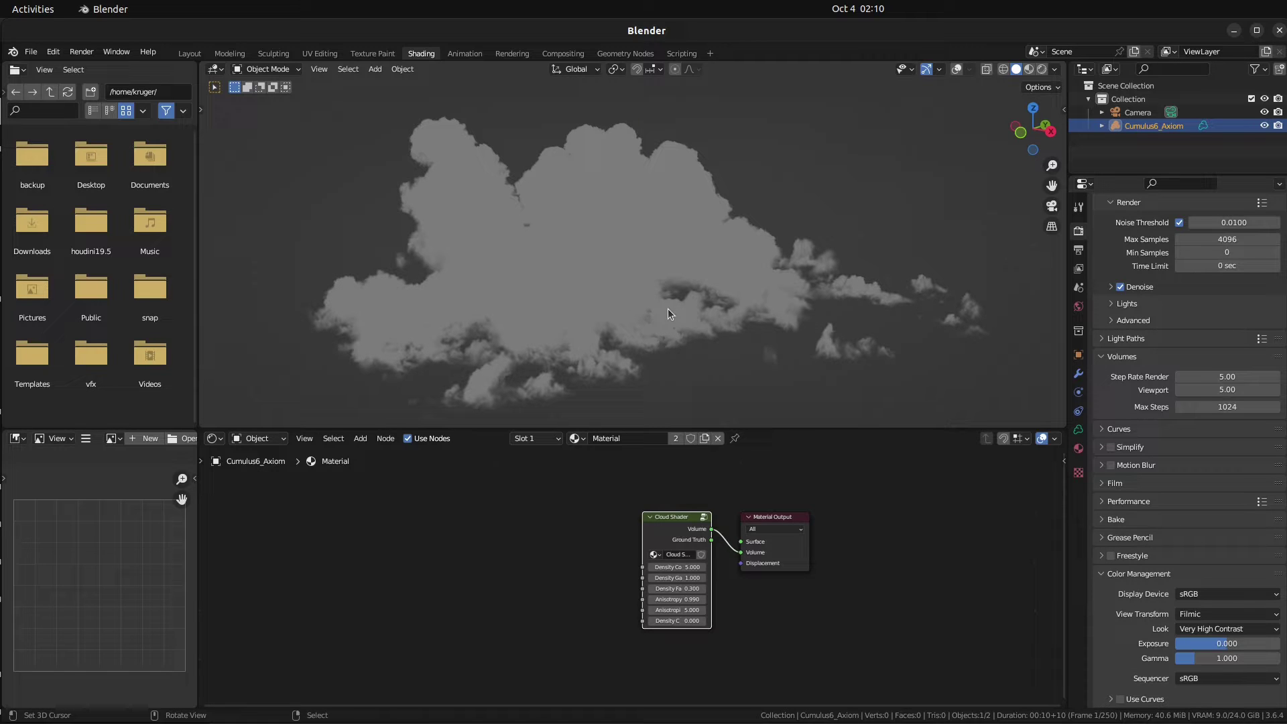
Switch to Rendered shading to see the white cloud, then open the file manager on the VDB folder
key("z")
left_click(669, 207)
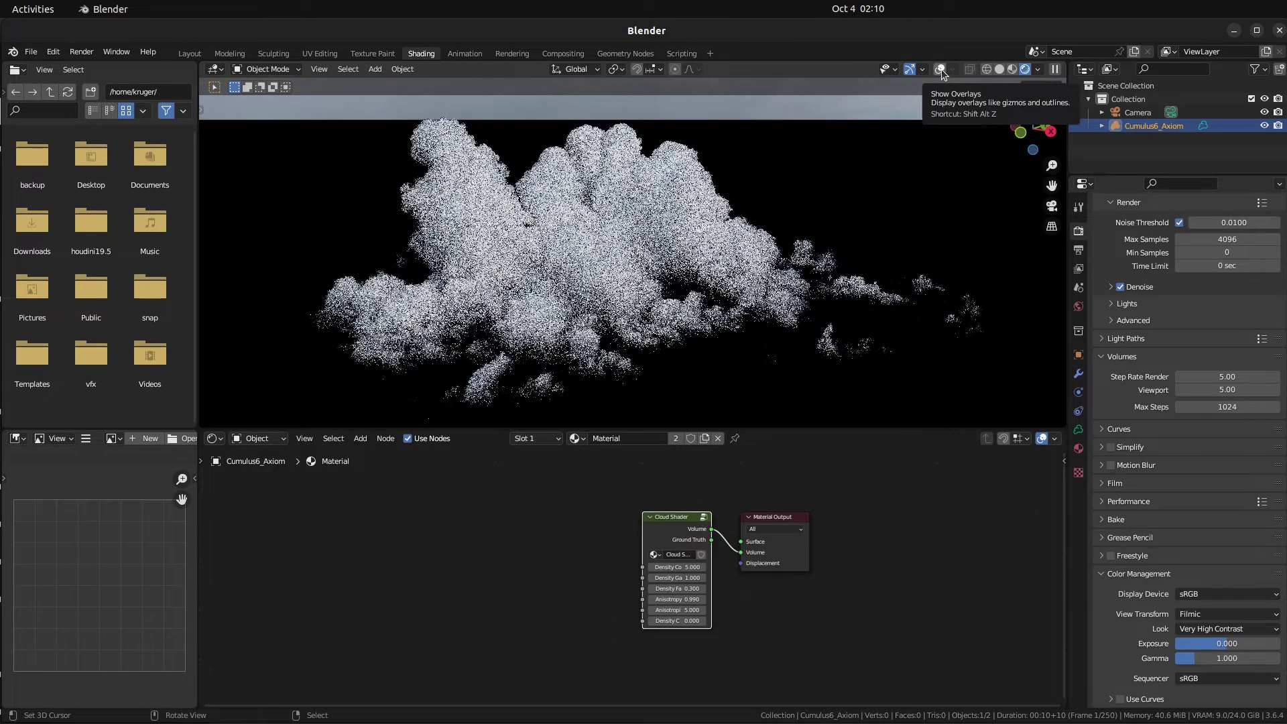
middle_click_drag(691, 232, 674, 257)
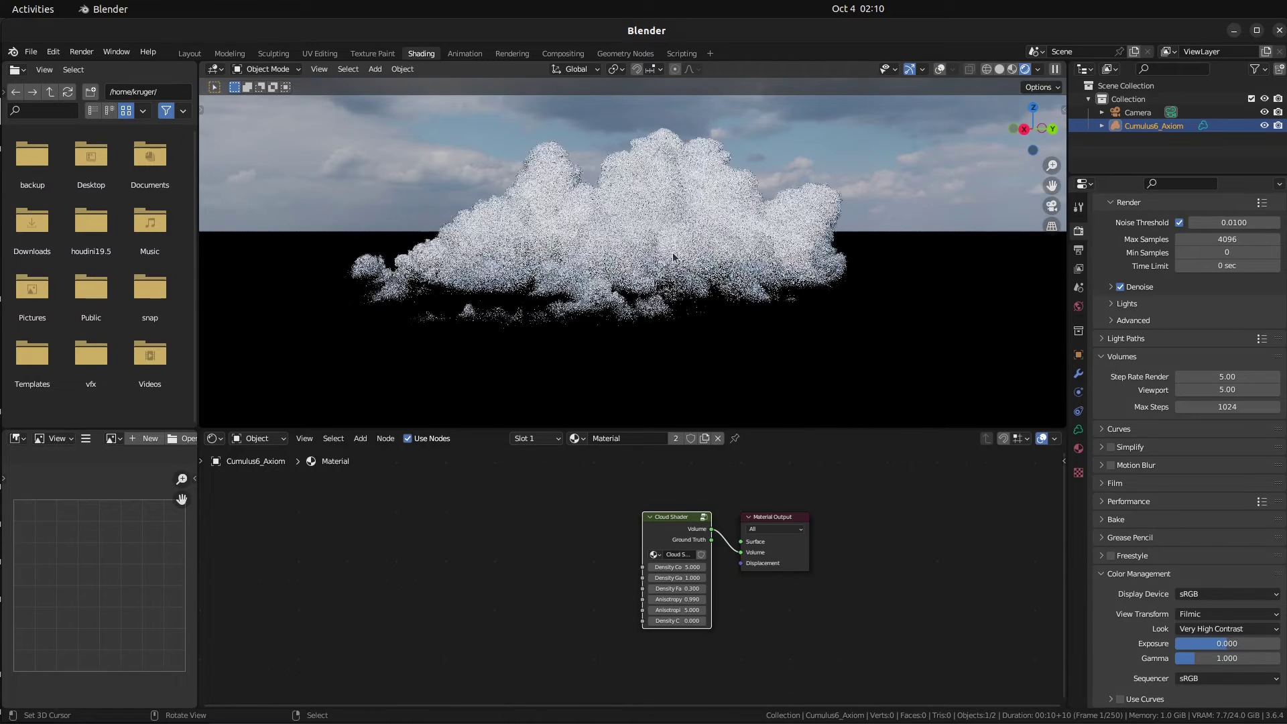
middle_click_drag(586, 269, 582, 338)
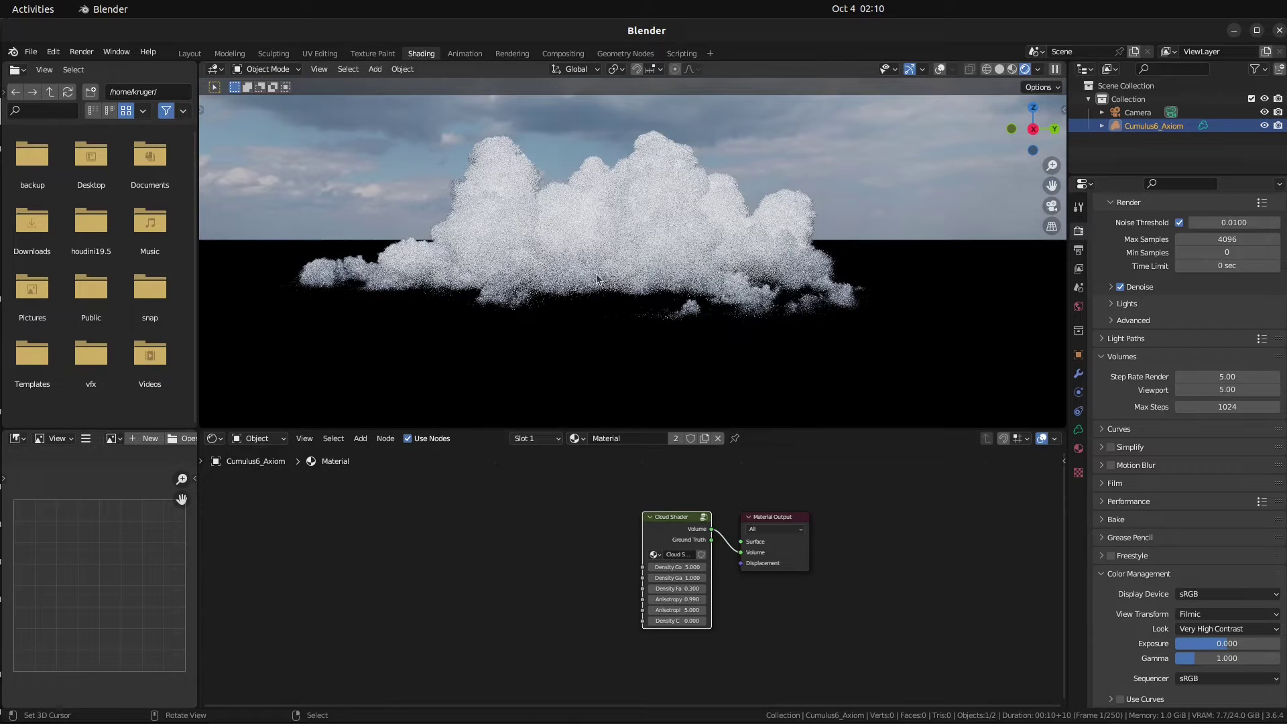
middle_click_drag(666, 247, 376, 302)
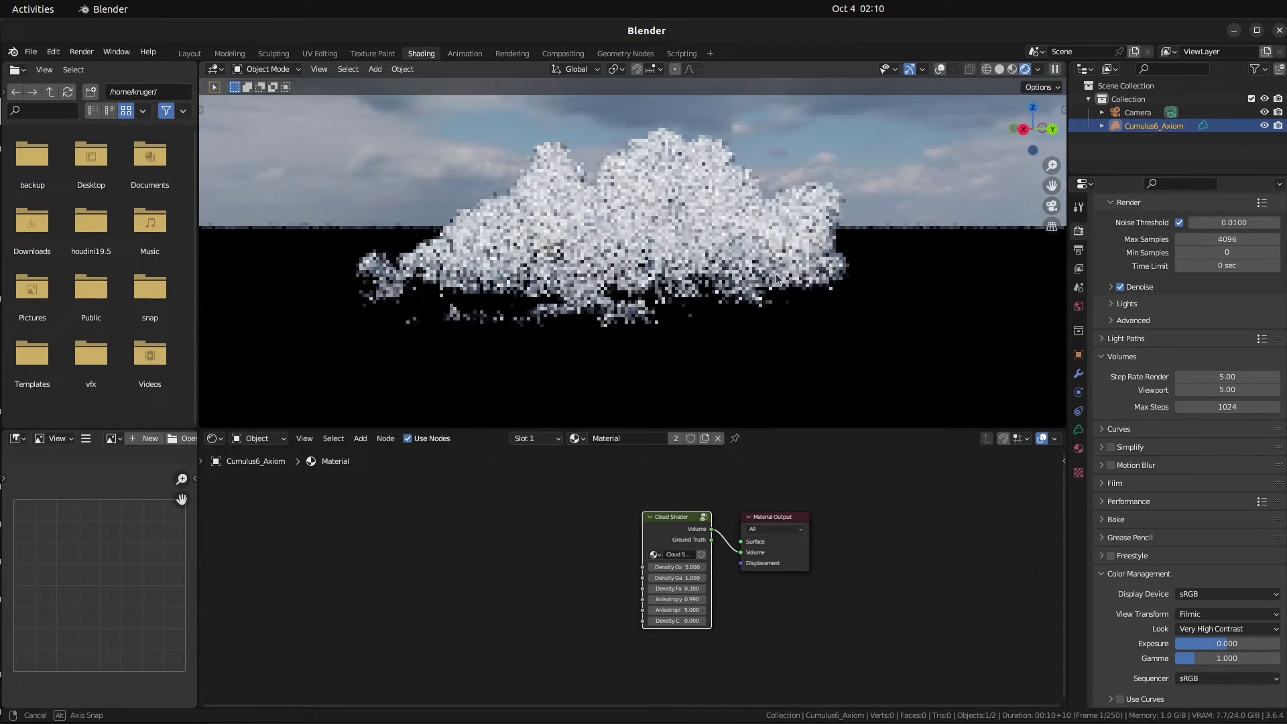
mouse_move(45, 721)
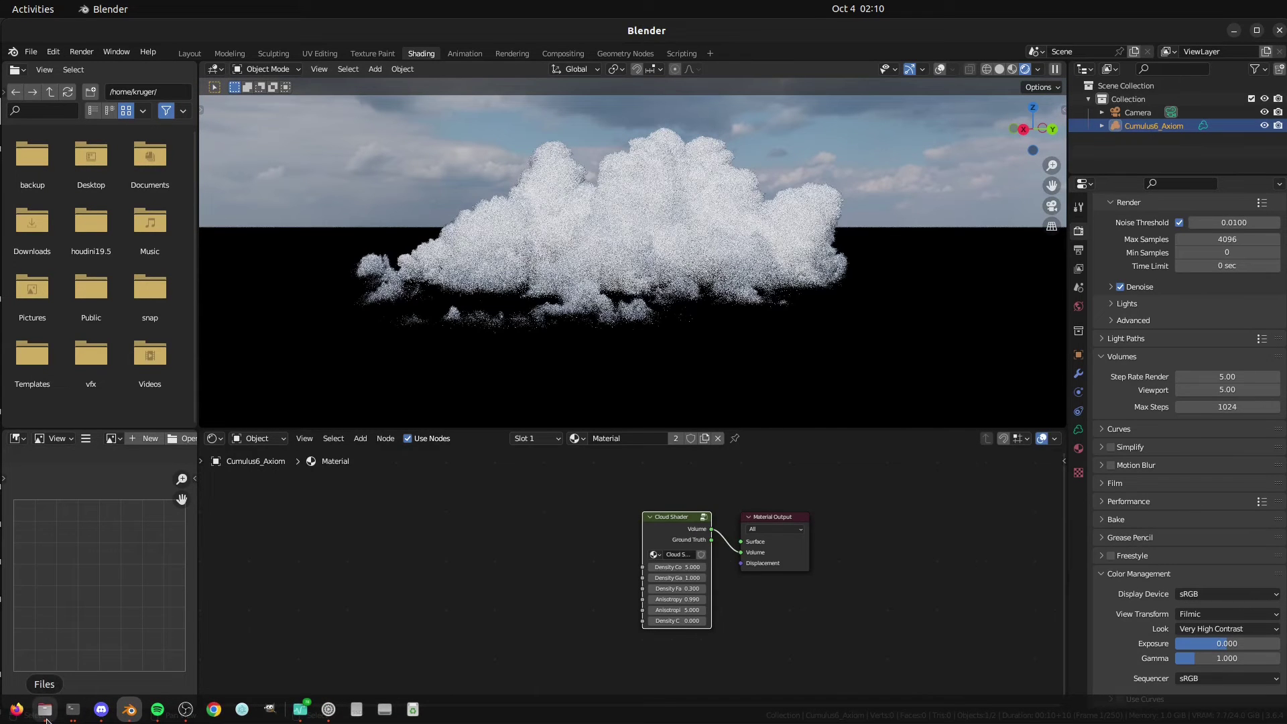
left_click(44, 722)
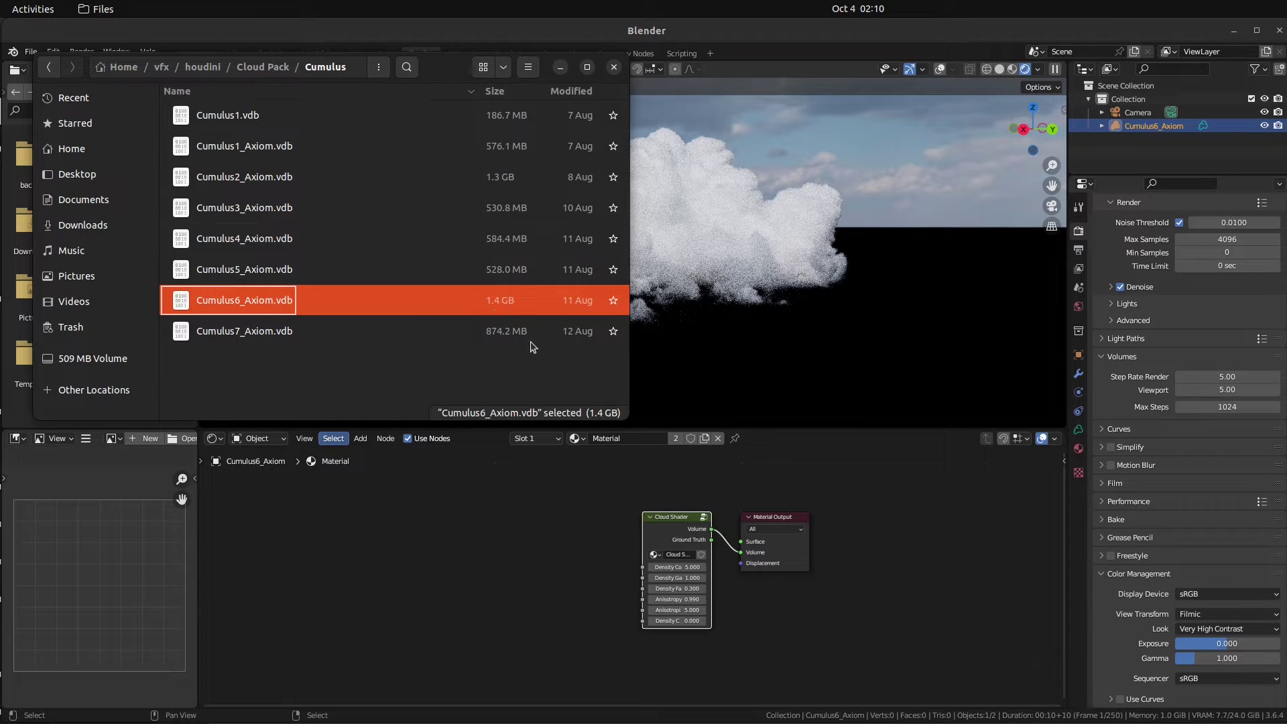
left_click(561, 67)
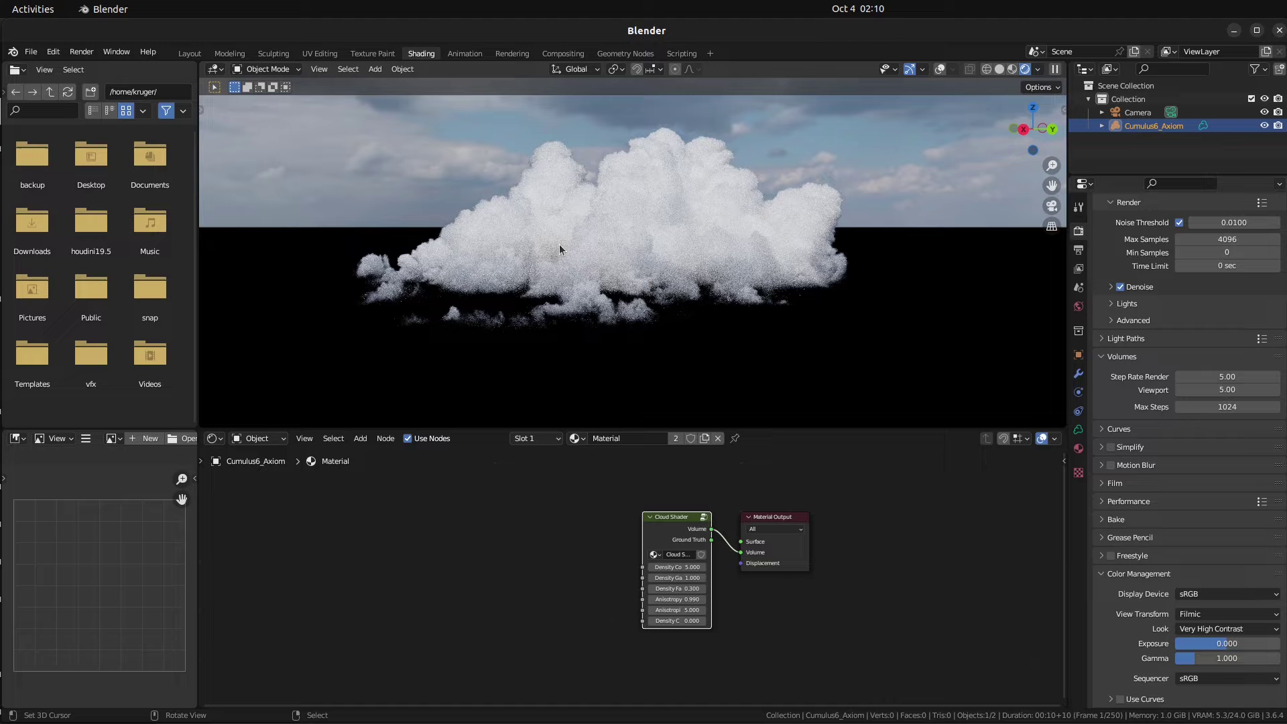
middle_click_drag(550, 250, 642, 255)
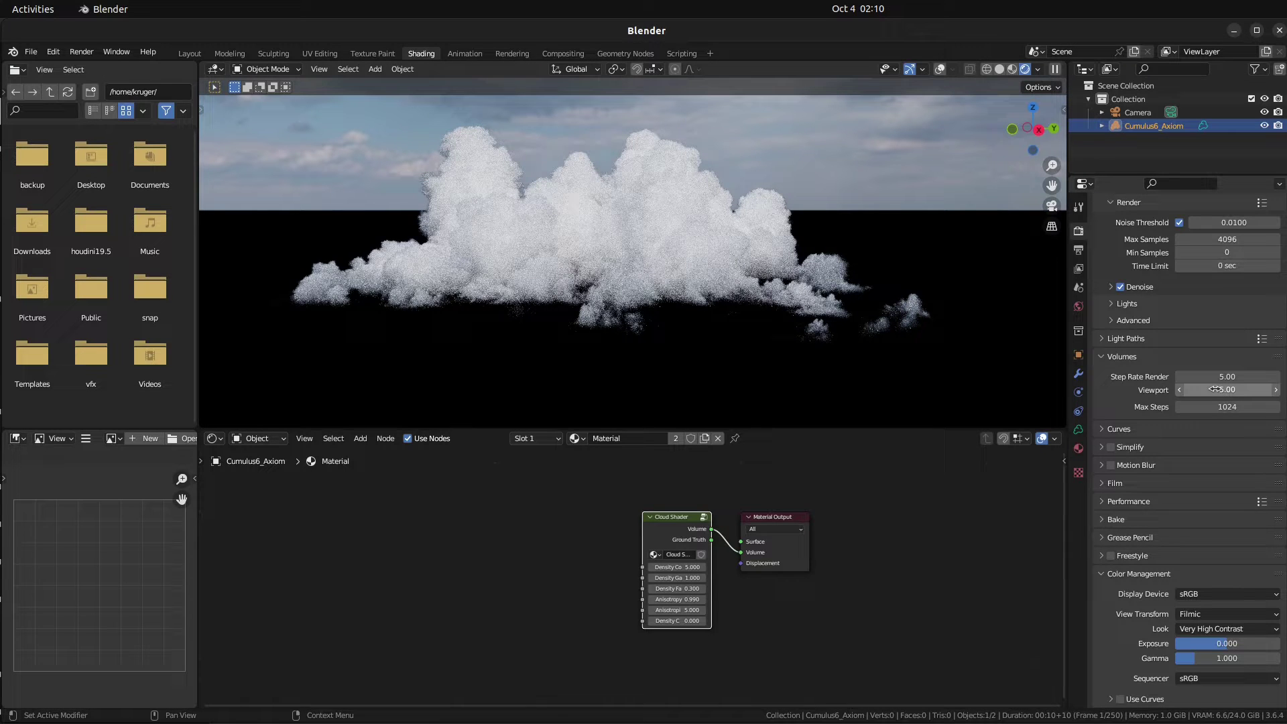
middle_click_drag(704, 250, 663, 276)
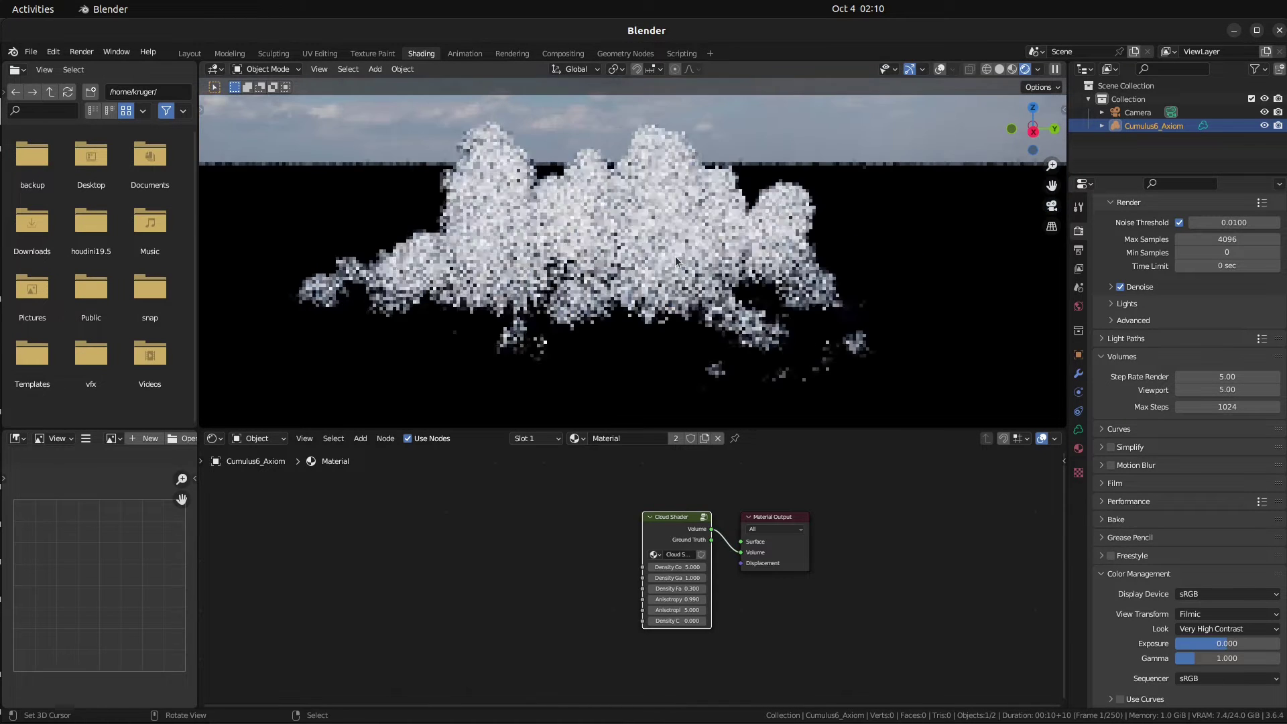
key("ctrl+z")
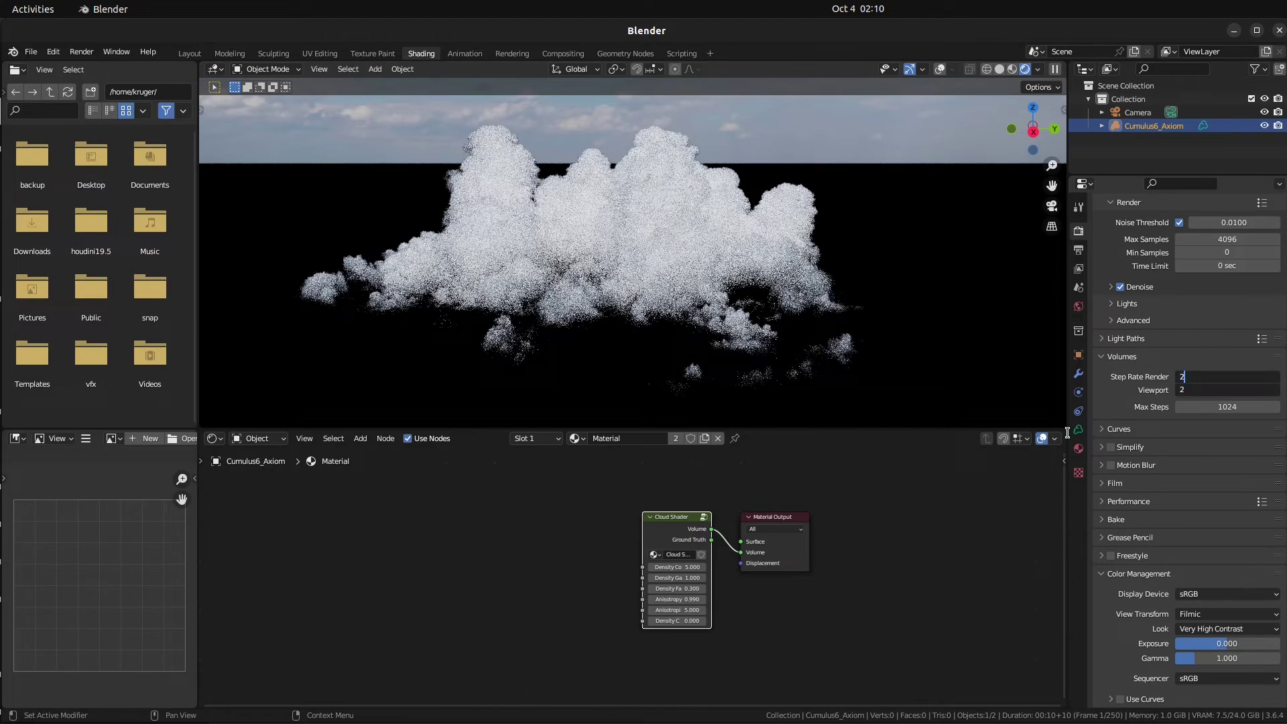
middle_click_drag(831, 288, 849, 251)
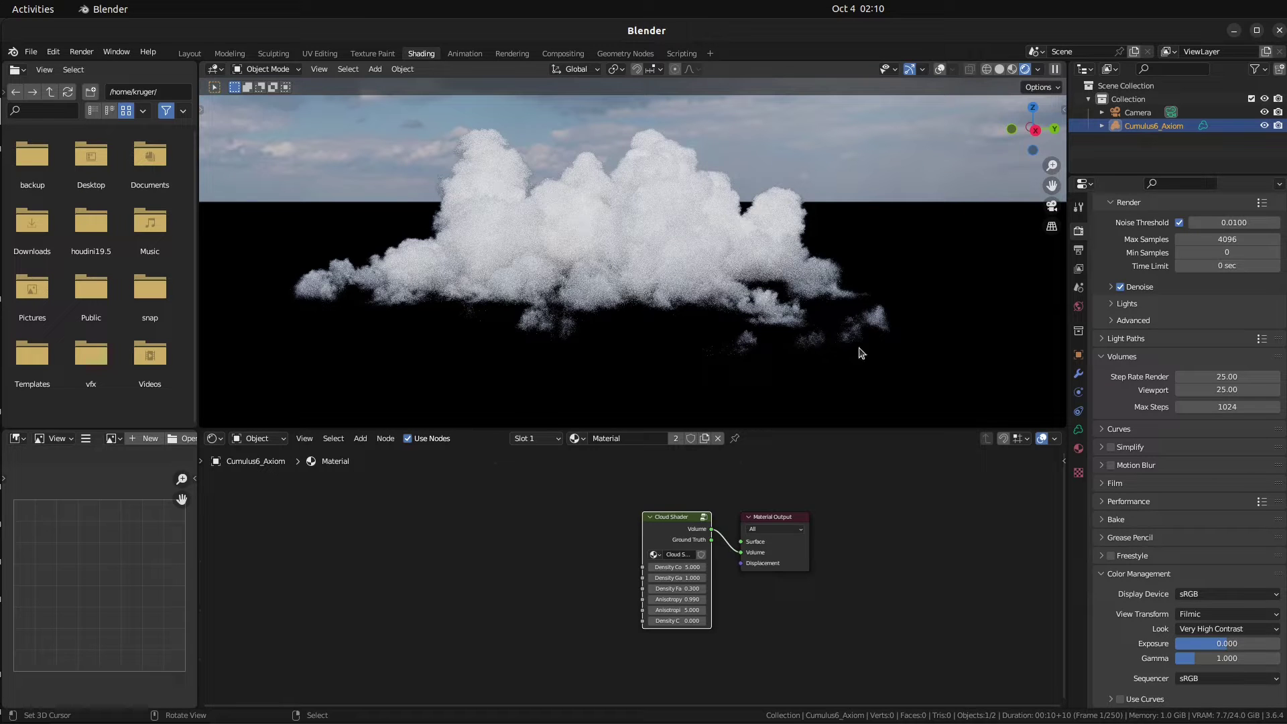
left_click_drag(1227, 376, 1227, 389)
type("5")
key("Return")
middle_click_drag(872, 318, 845, 265)
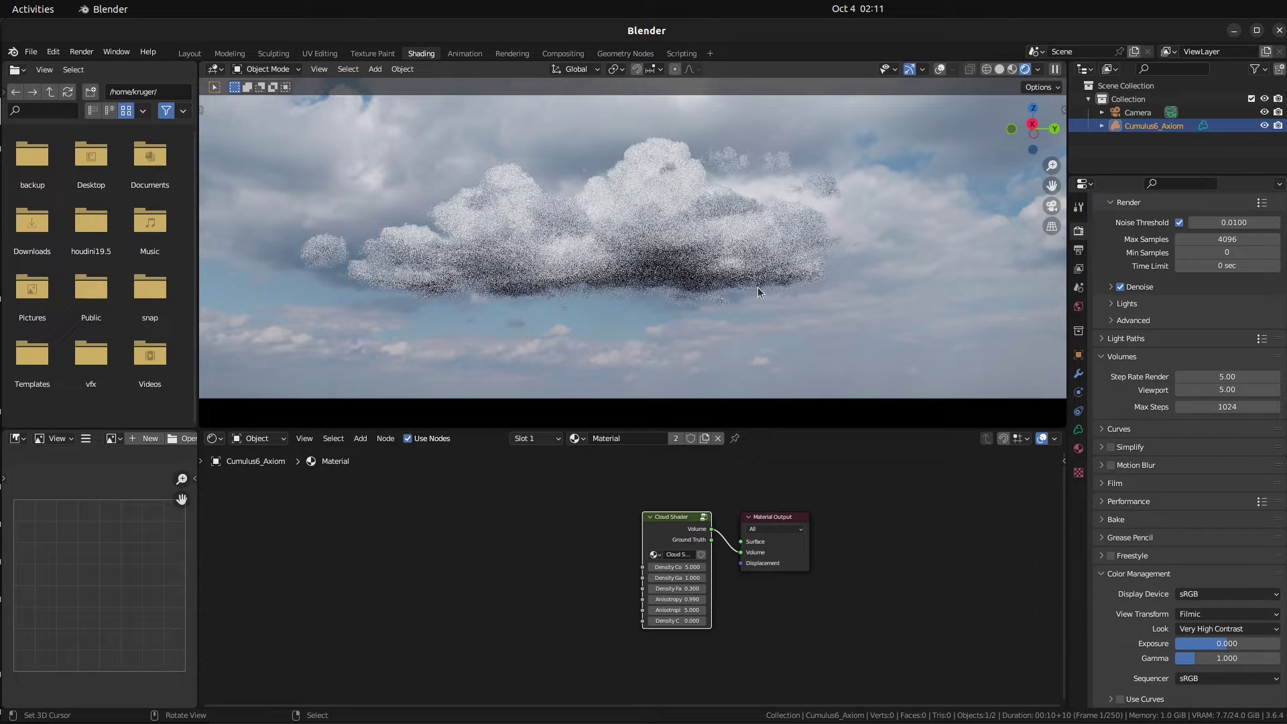
Hide Cumulus6_Axiom and switch the Shader Editor to the World node tree
left_click(1264, 125)
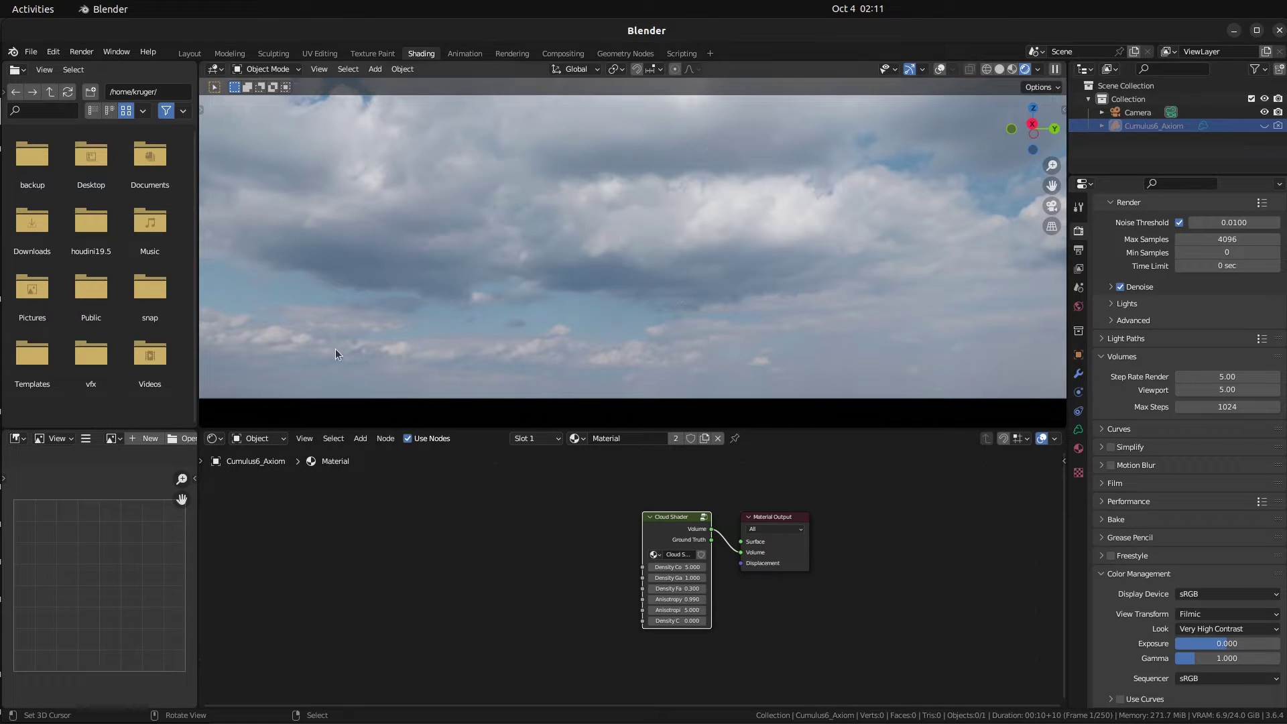
left_click(251, 438)
left_click(258, 468)
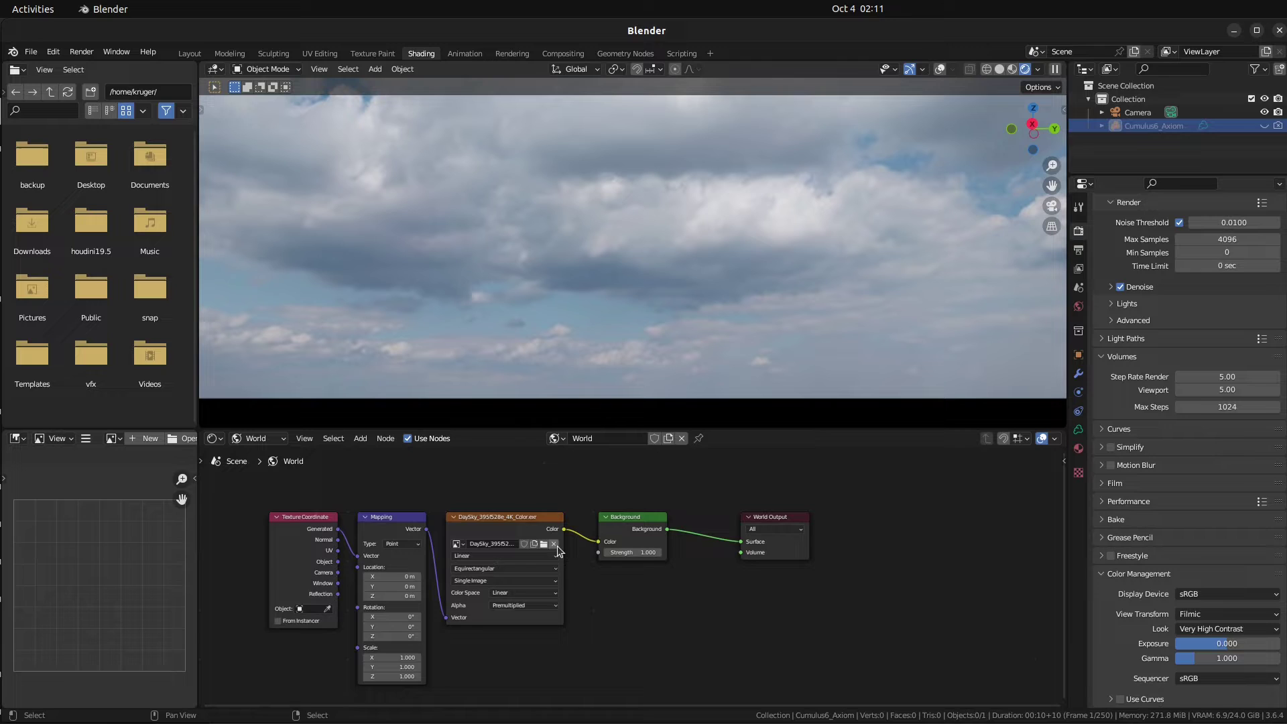
Rearrange the world nodes and pick DaySky_395f528e_32K_Color.exr as the sky image
scroll(557, 550, "up", 3)
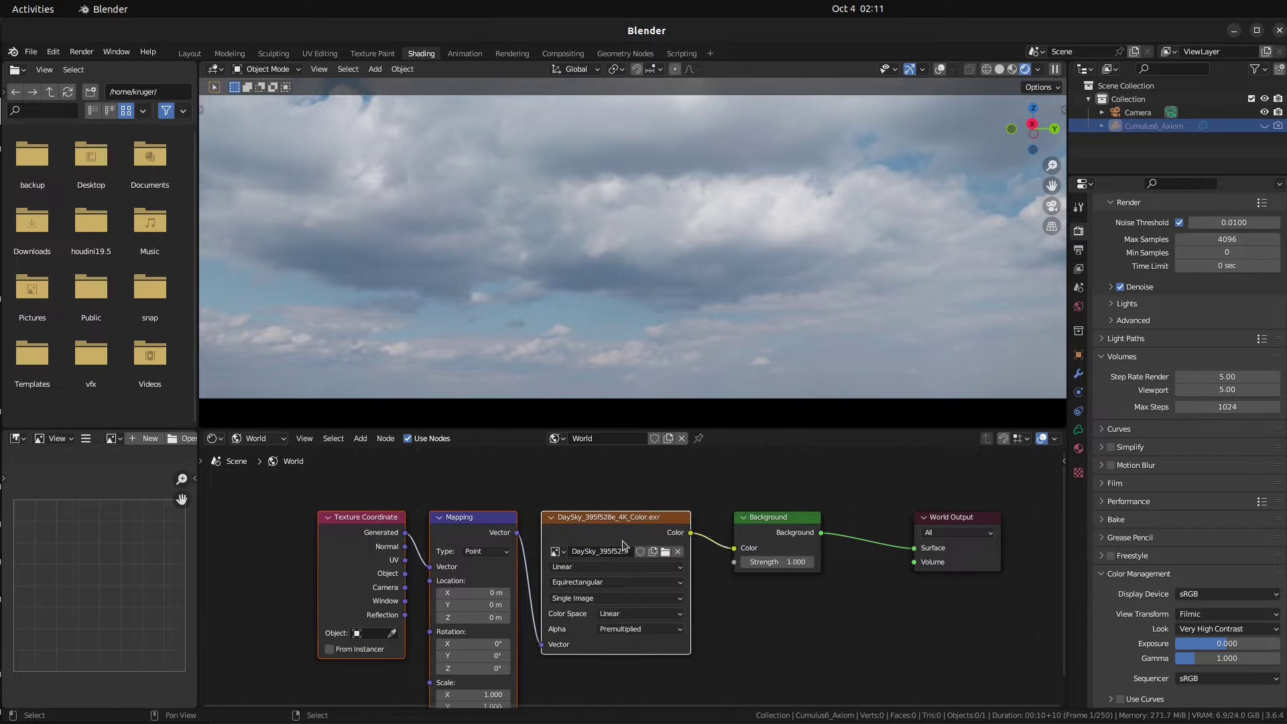
left_click_drag(623, 545, 635, 545)
left_click_drag(778, 517, 771, 517)
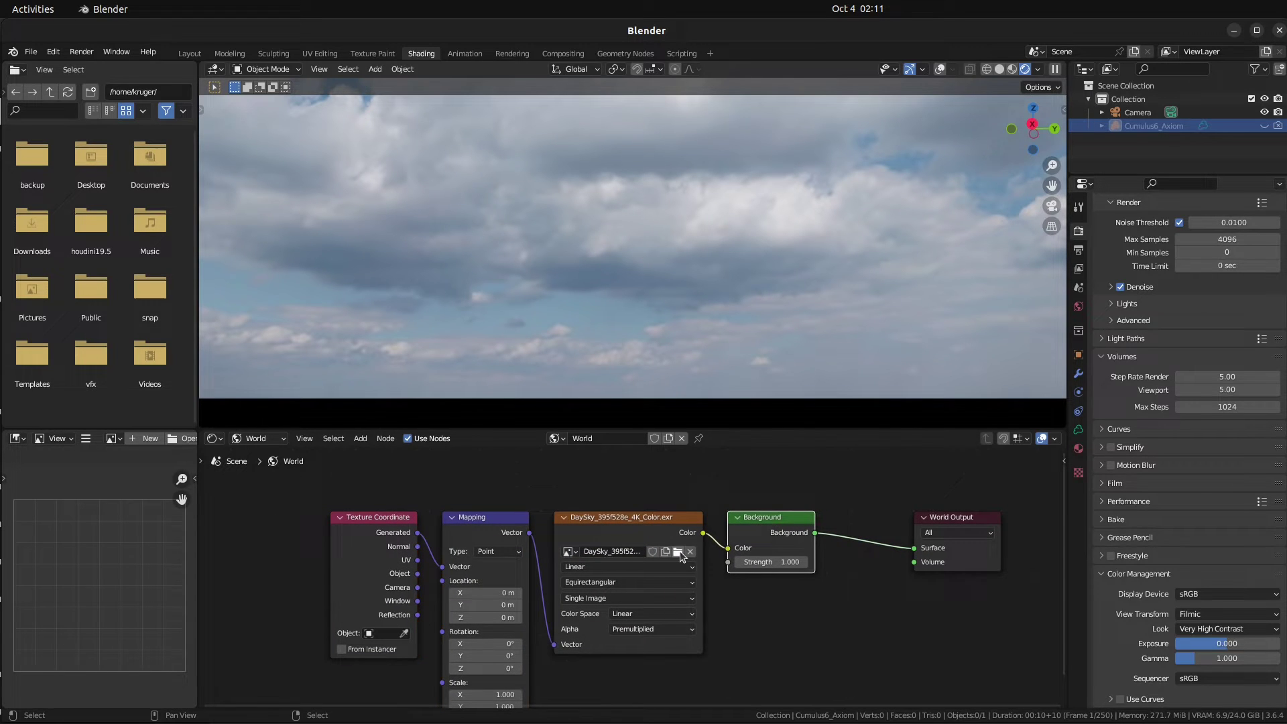
left_click(677, 551)
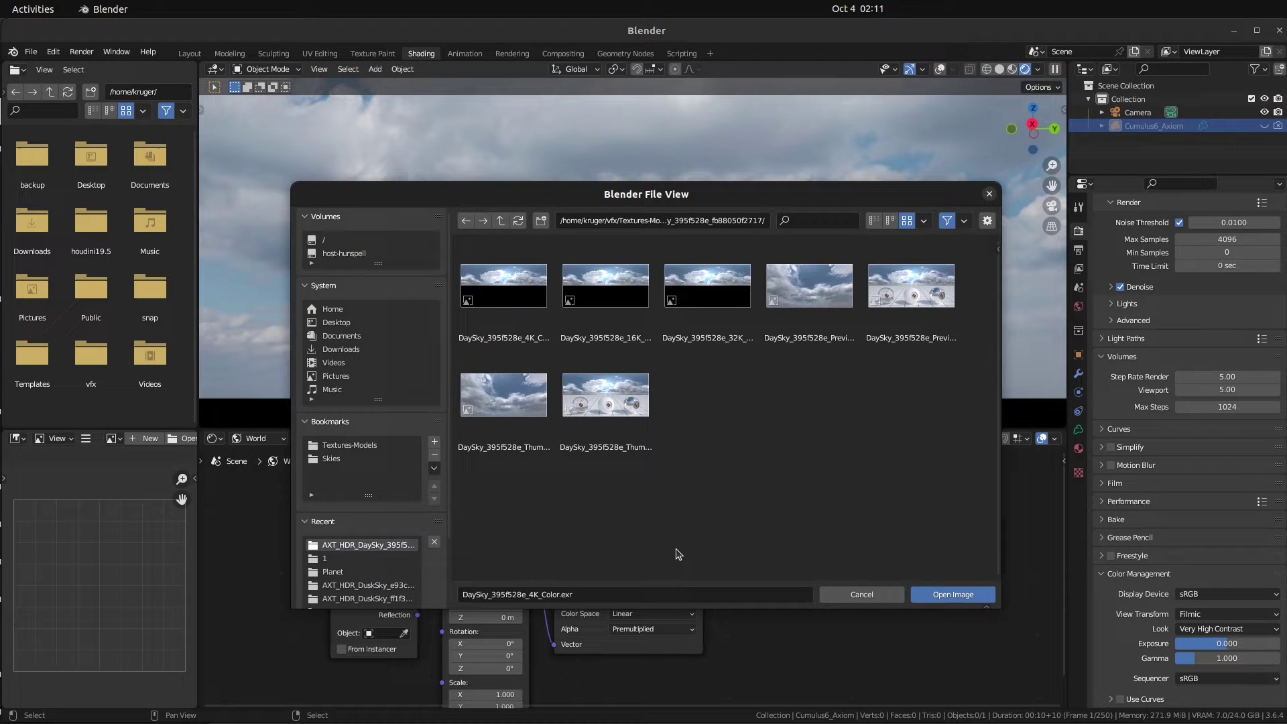
left_click(721, 346)
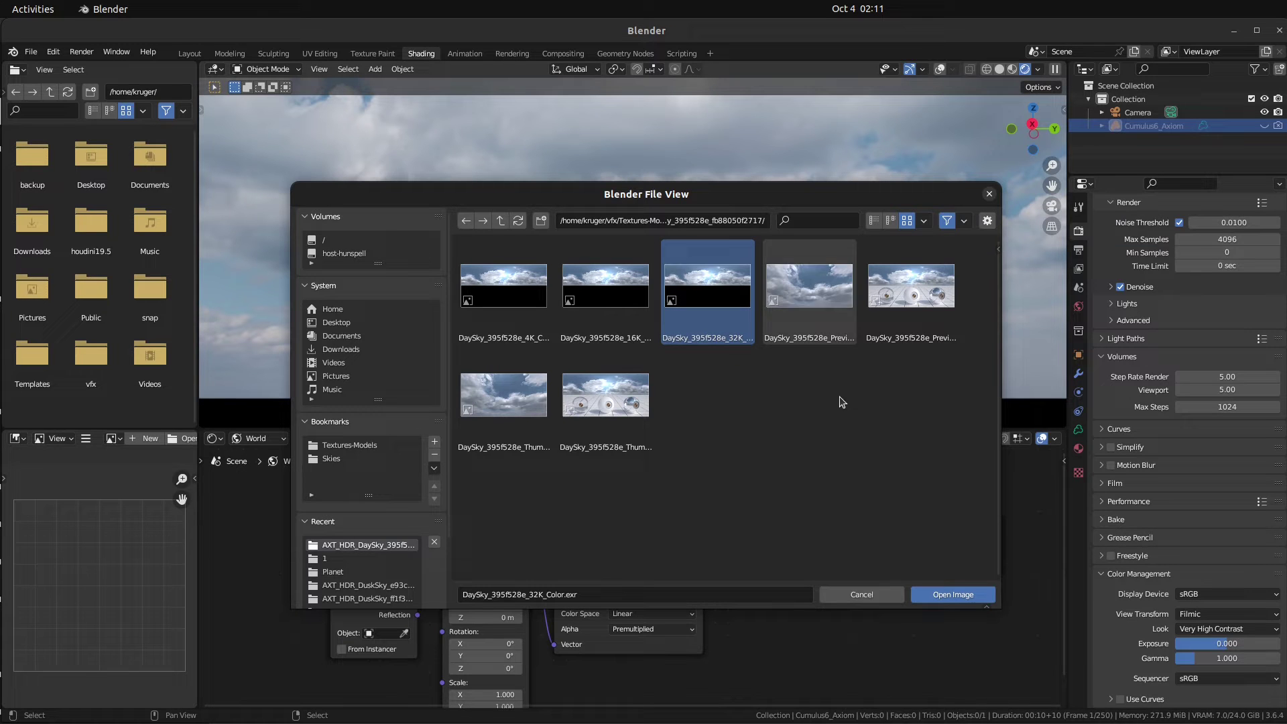
Load the 32K DaySky image into the world, look around the new sky, and unhide Cumulus6_Axiom
left_click(940, 594)
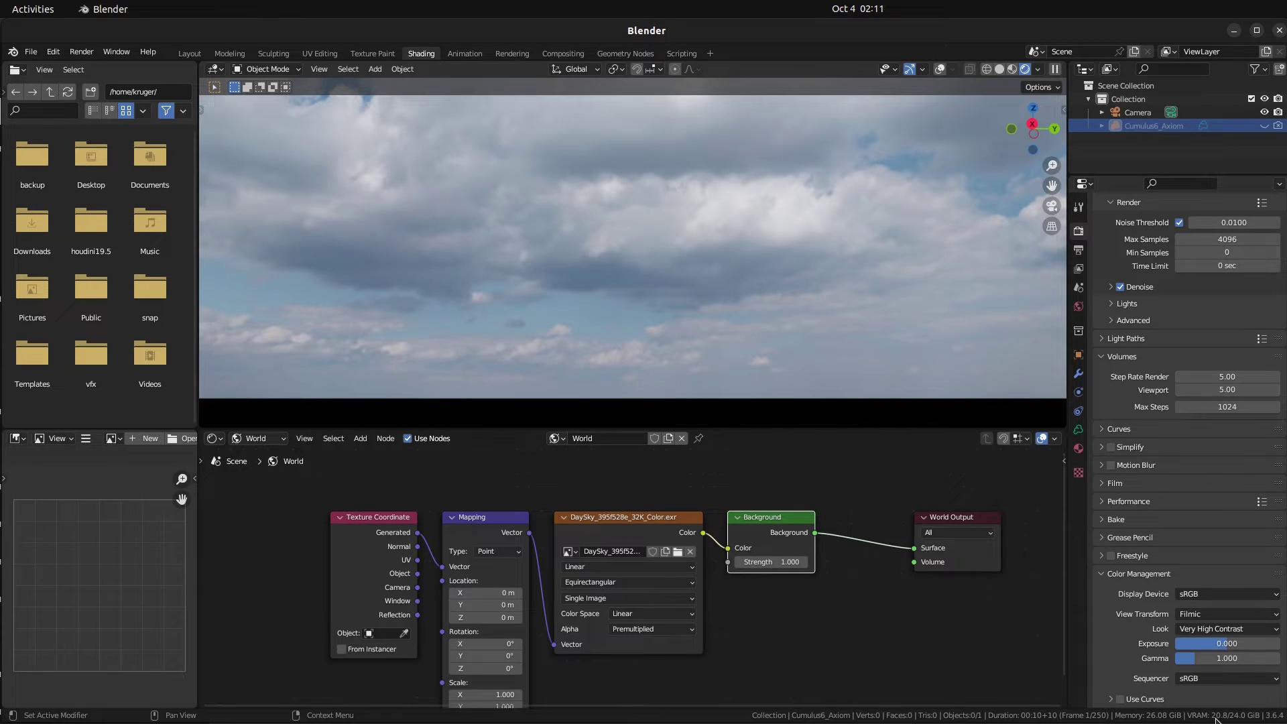
middle_click_drag(891, 338, 778, 292)
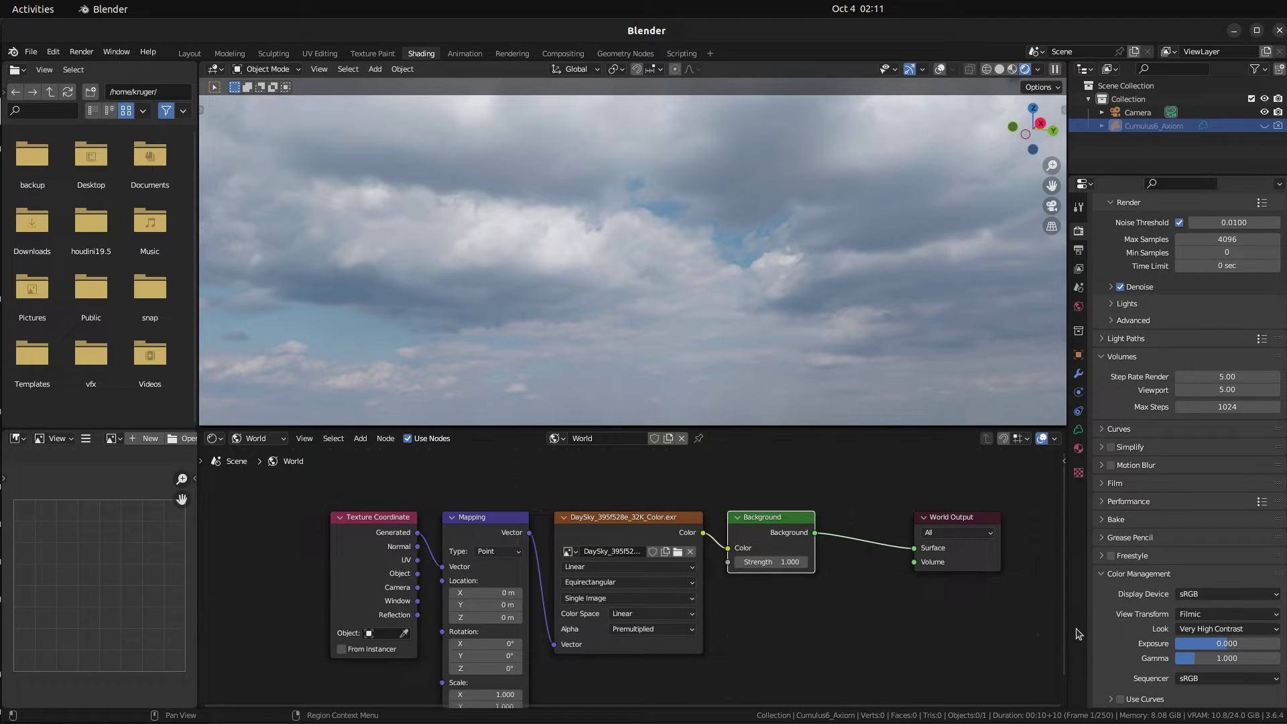
mouse_move(576, 717)
middle_click_drag(610, 254, 582, 220)
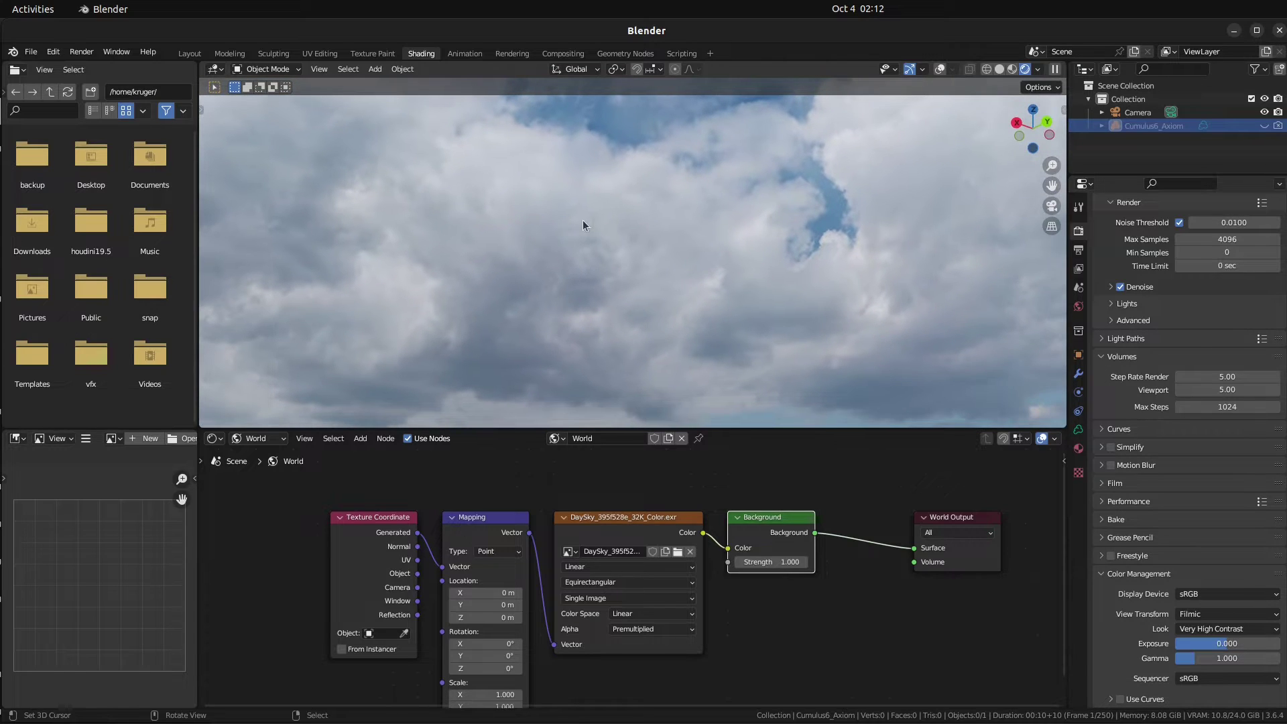
left_click(1264, 126)
Show the cloud's Cloud Shader material nodes, view it from the side, and switch to Solid shading
left_click(269, 439)
left_click(251, 452)
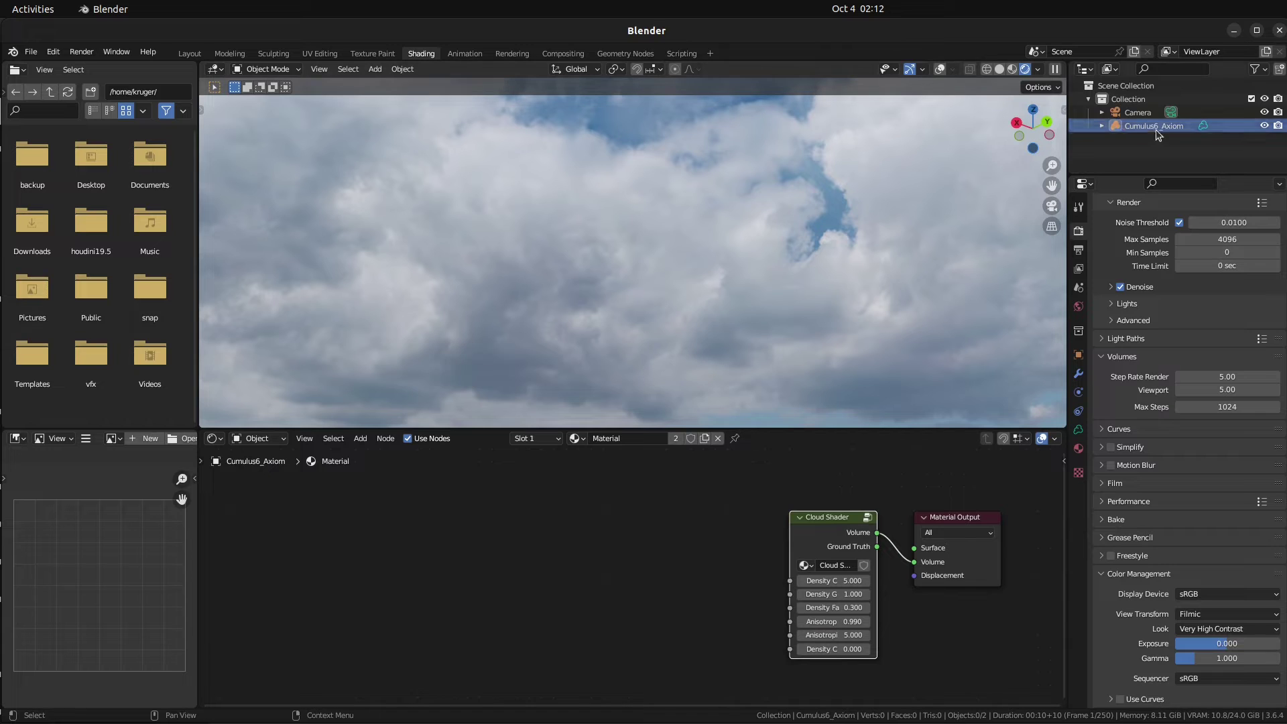
key("KP_0")
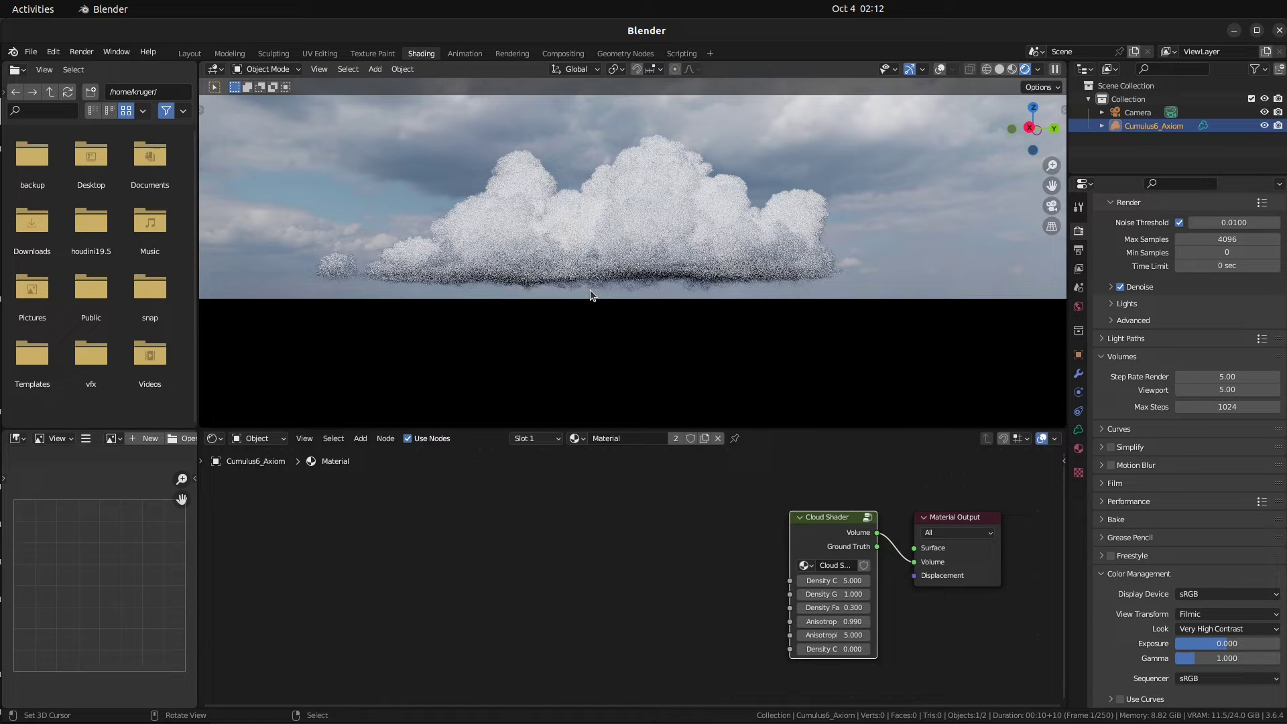
middle_click_drag(591, 295, 638, 308)
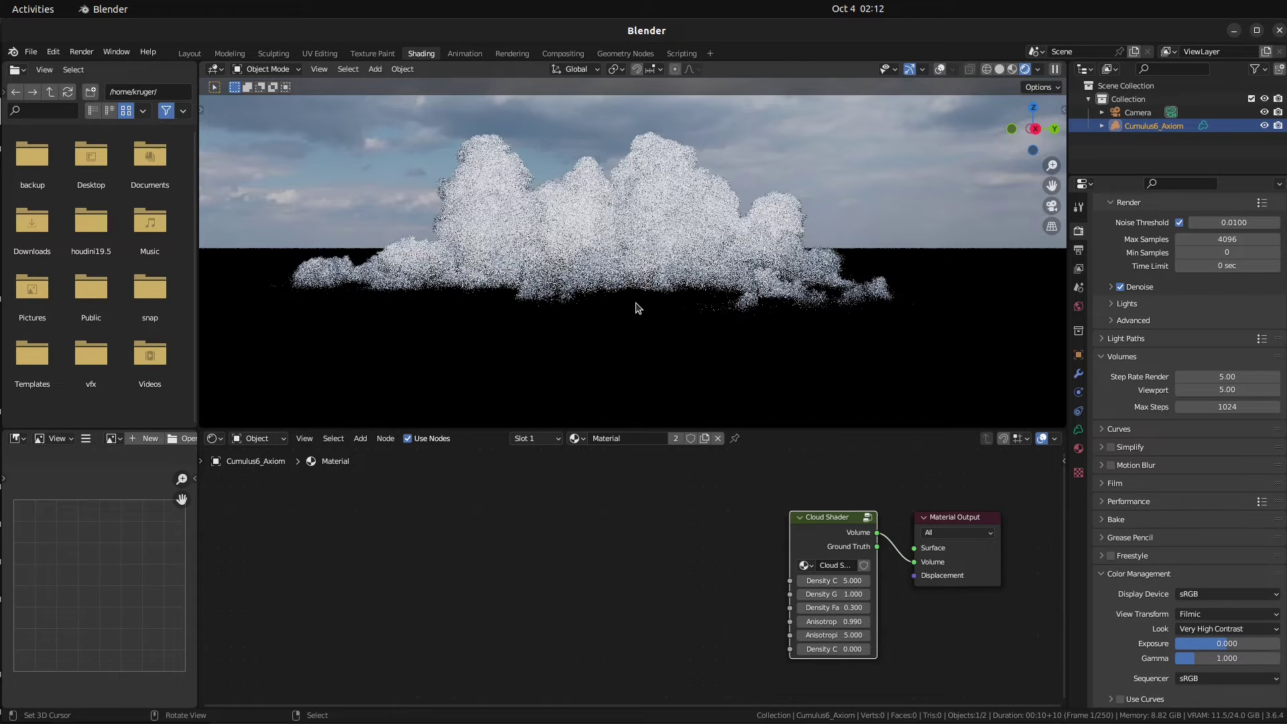
key("z")
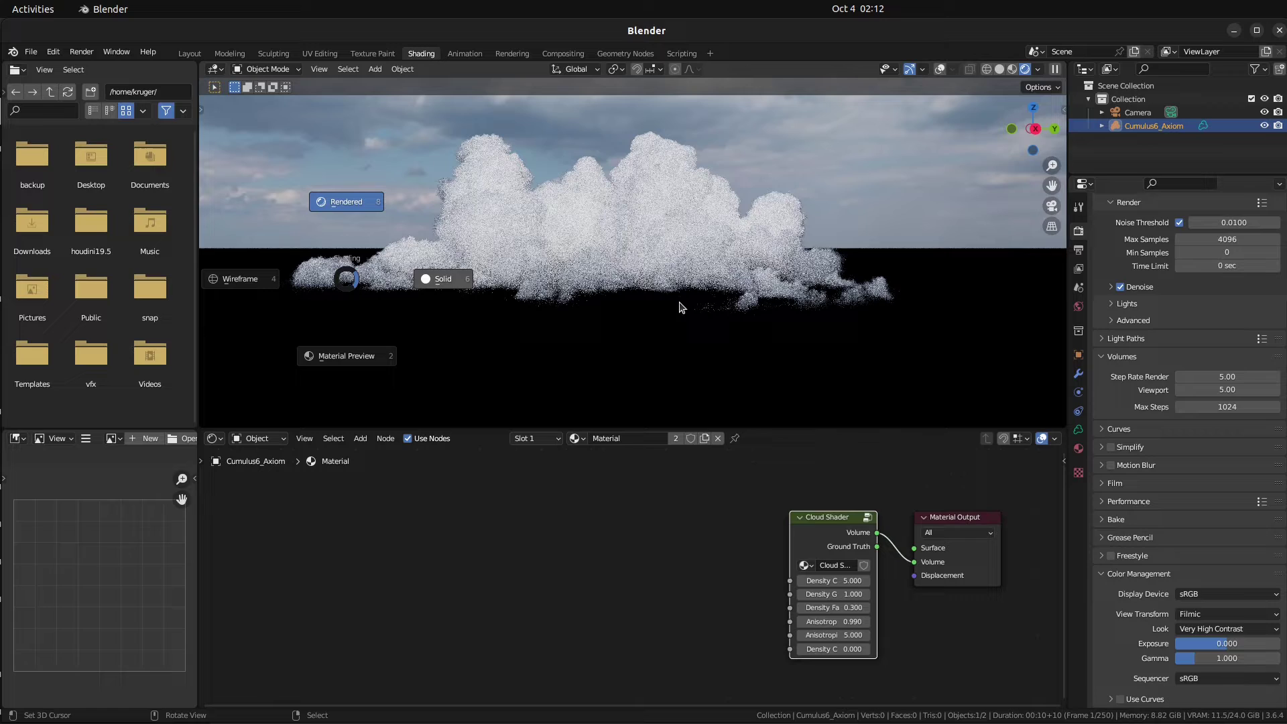
left_click(828, 319)
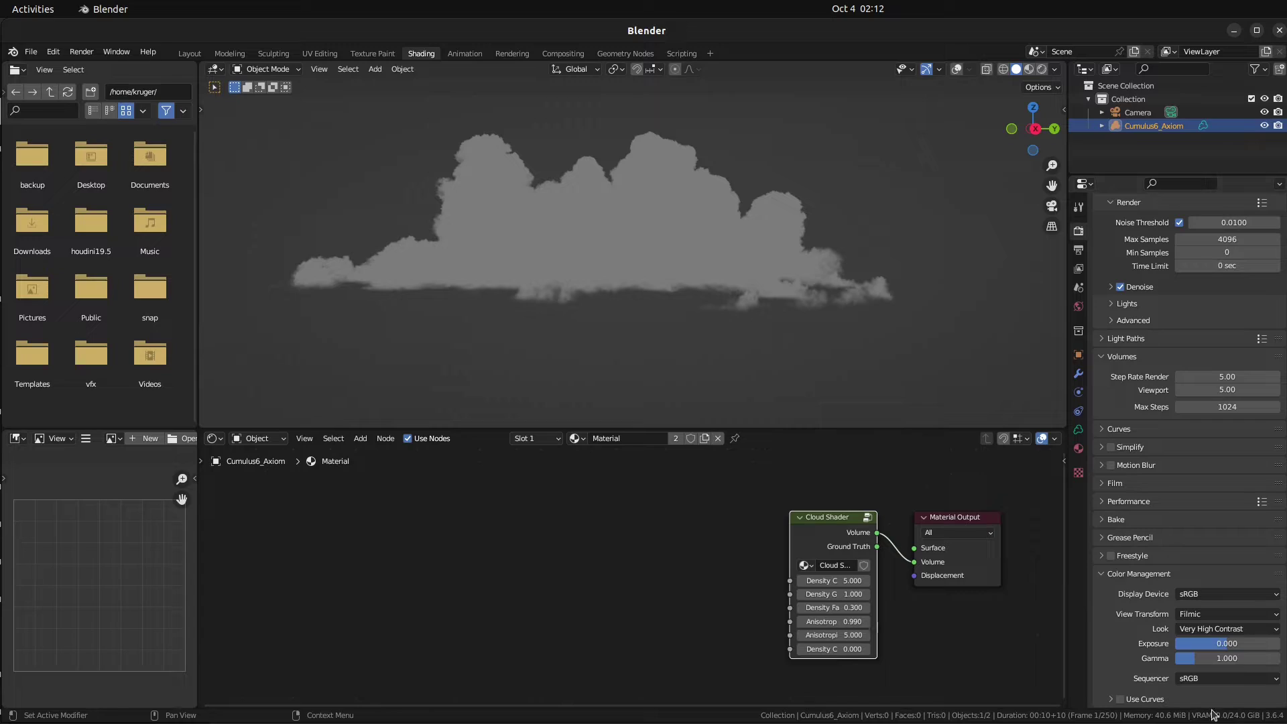
Orbit the viewport across the Plane's Icelandic foliage terrain
middle_click_drag(597, 268, 637, 273)
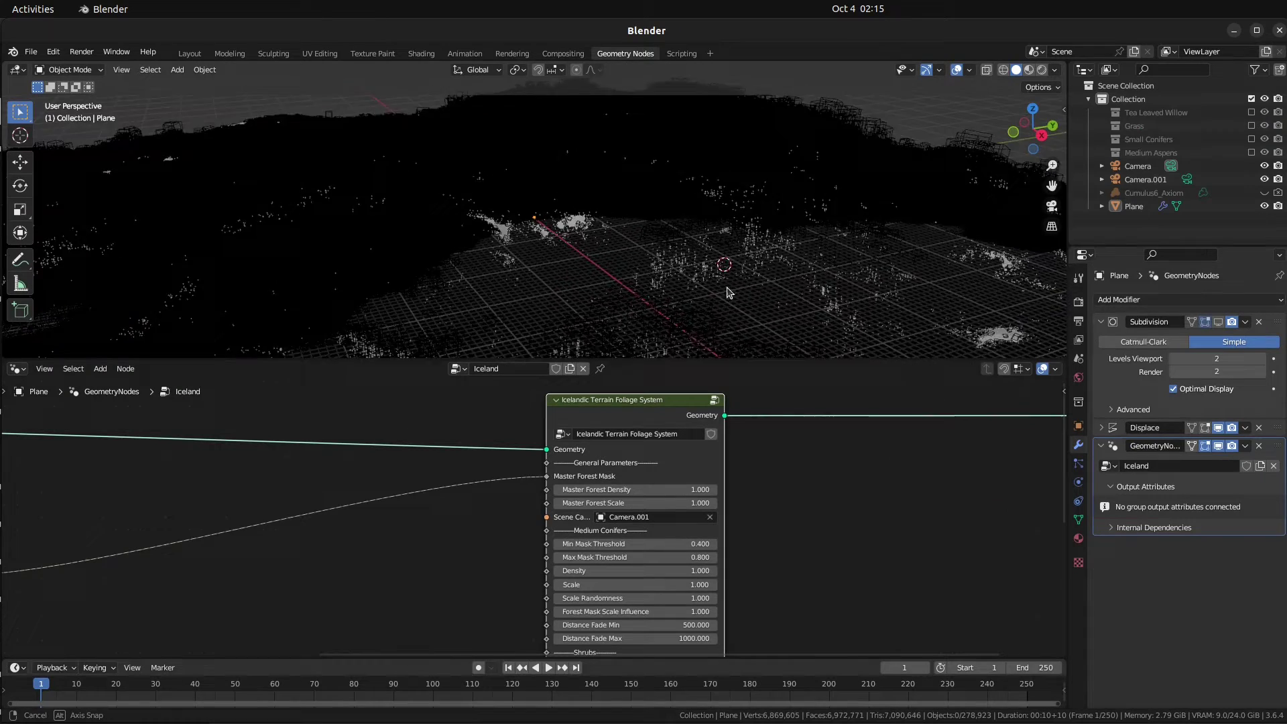
mouse_move(704, 293)
middle_mouse_down()
mouse_move(637, 304)
mouse_move(594, 286)
mouse_move(744, 285)
mouse_move(716, 340)
mouse_move(583, 262)
mouse_move(679, 272)
mouse_move(556, 272)
mouse_move(694, 261)
mouse_move(701, 273)
middle_mouse_up()
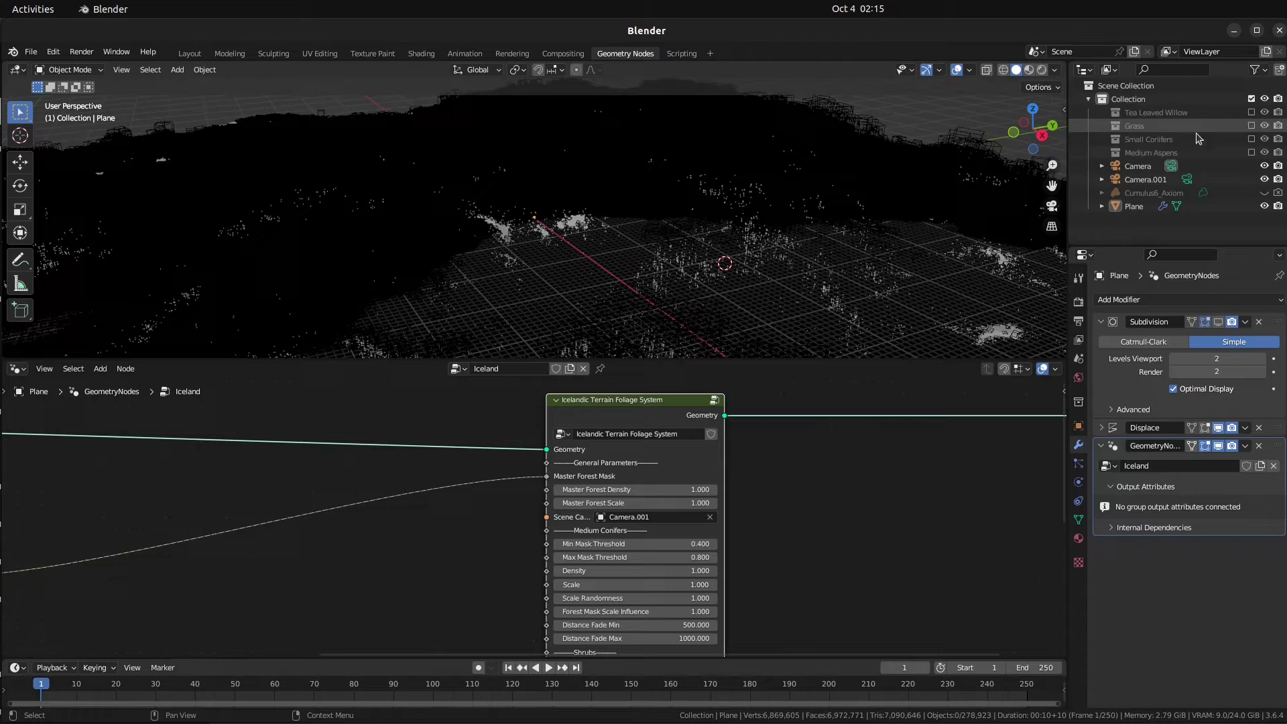
middle_click_drag(755, 245, 685, 271)
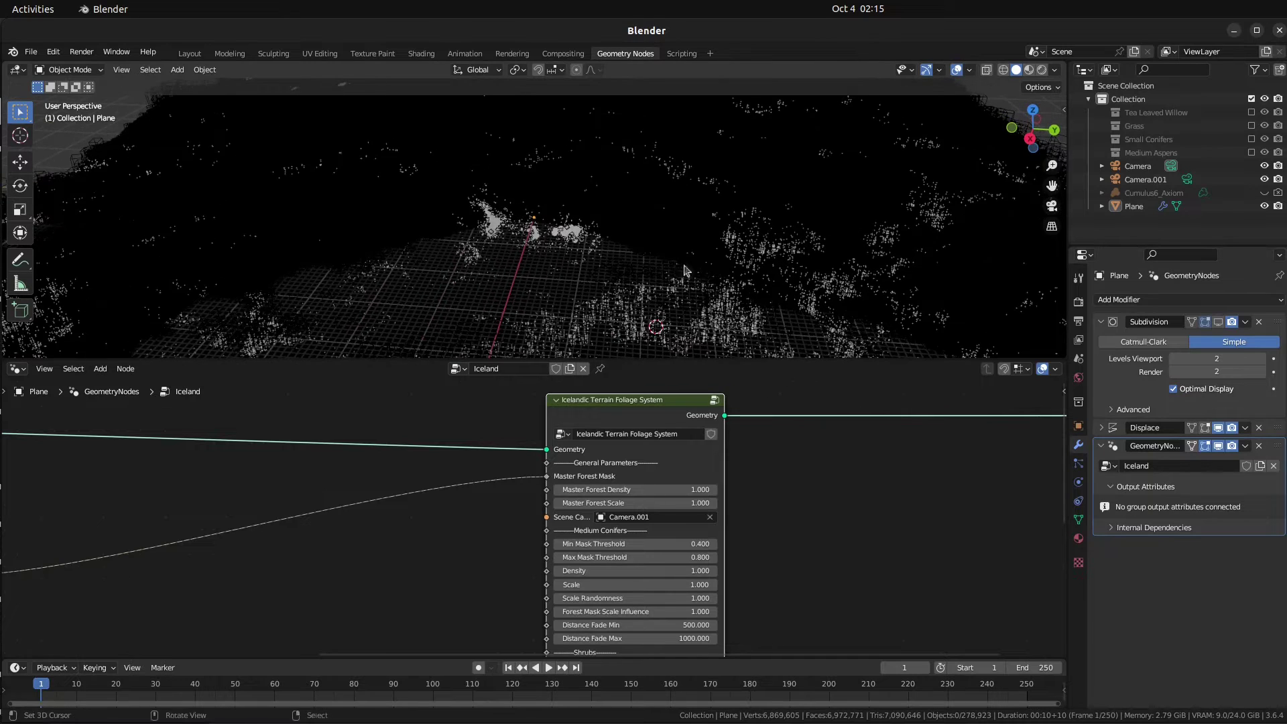
Turn off viewport overlays and switch the viewport to Rendered shading
left_click(958, 72)
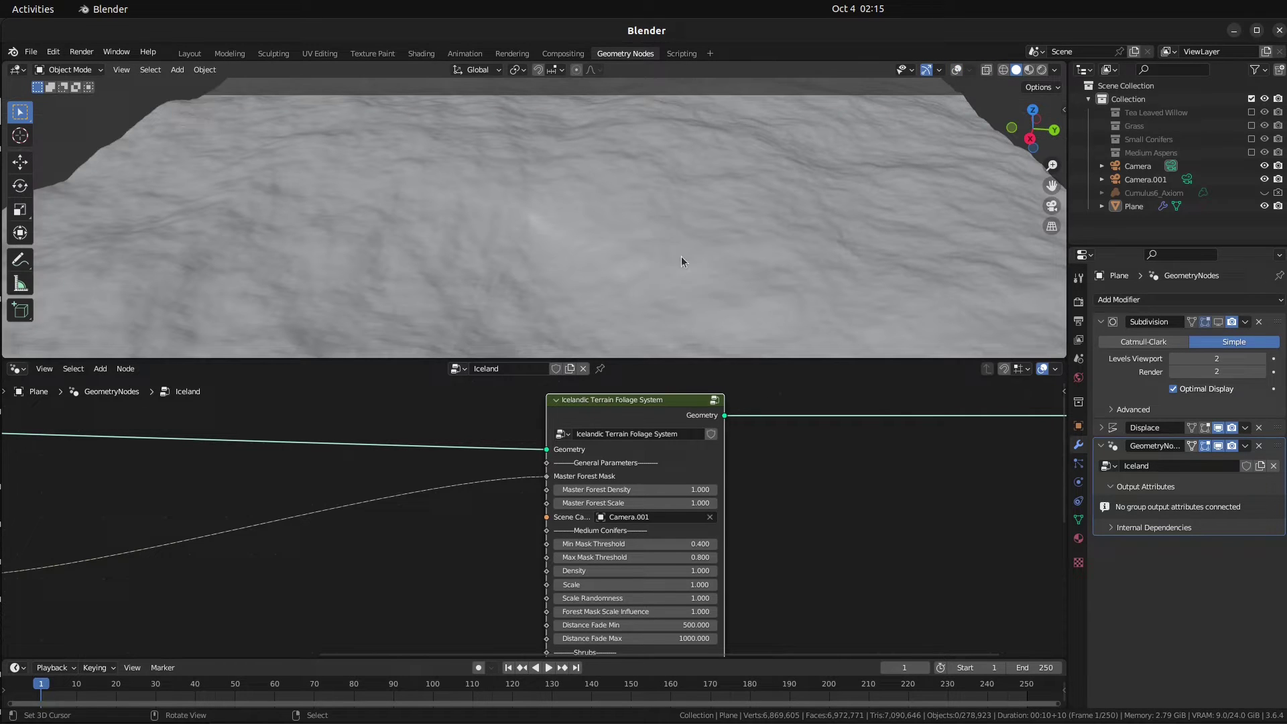
key("z")
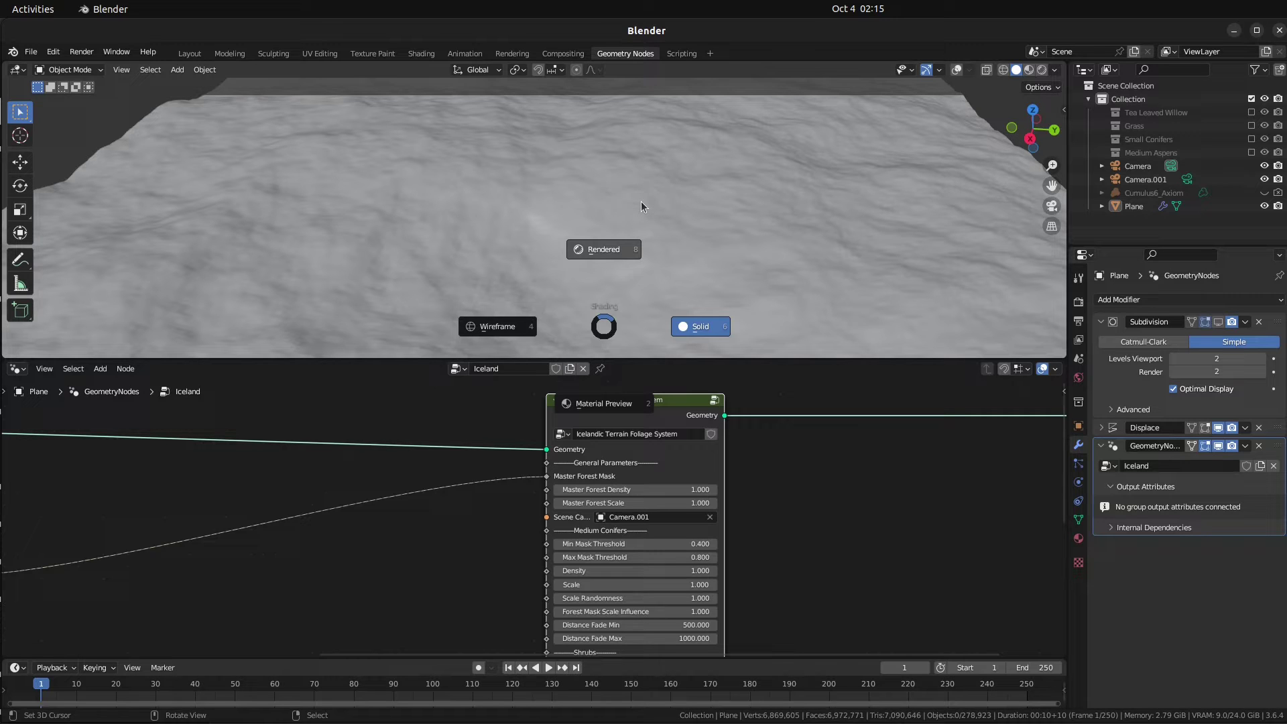
left_click(604, 254)
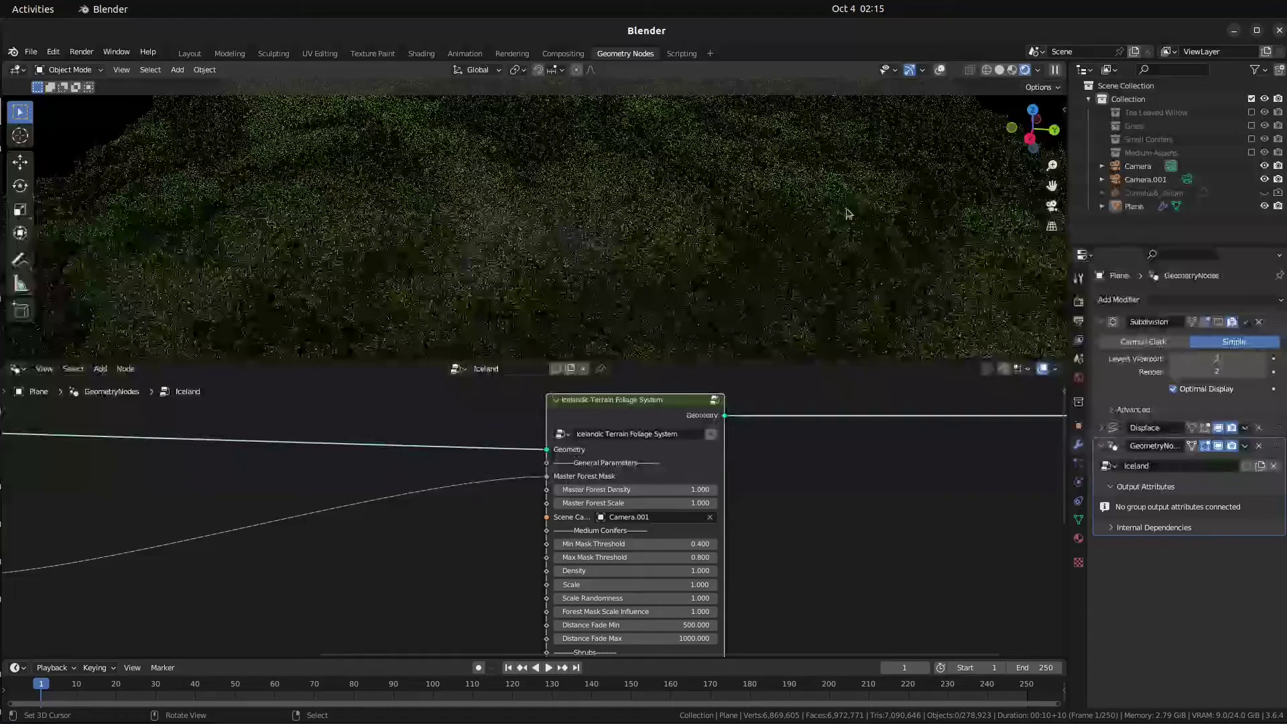
Orbit low over the rendered foliage to inspect the forested hillside and horizon
middle_click_drag(730, 268, 617, 240)
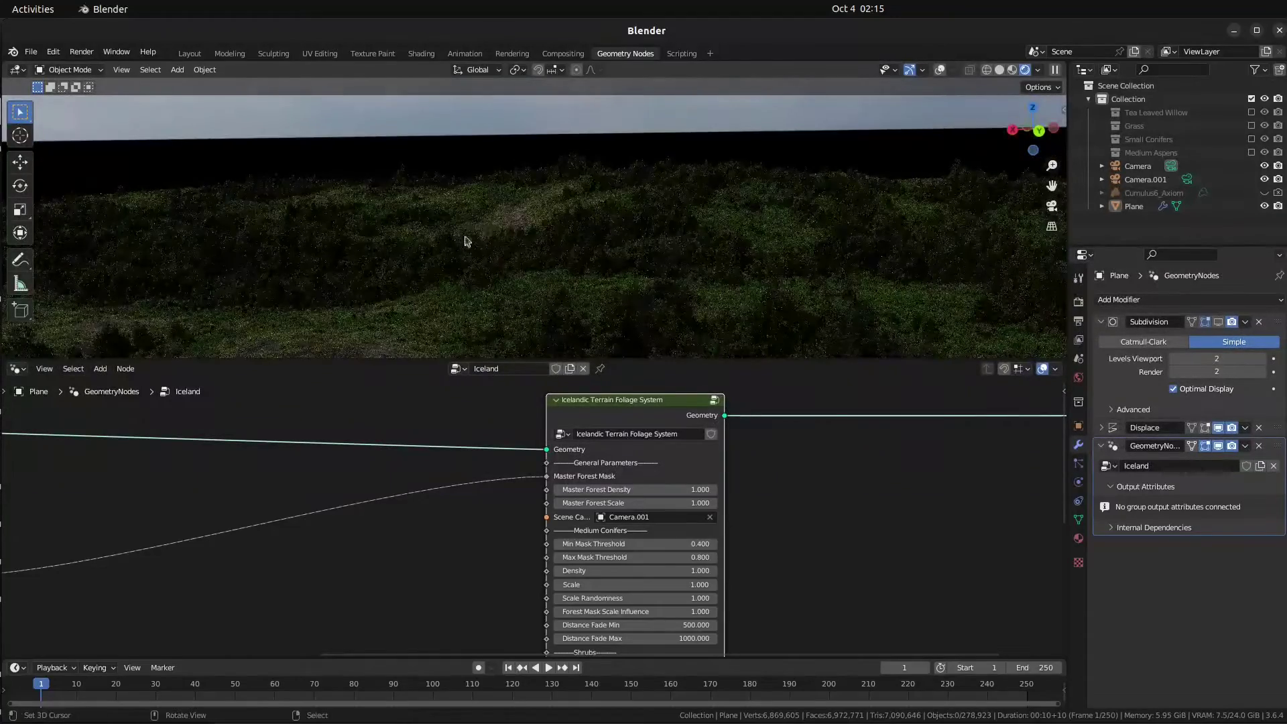
middle_click_drag(467, 242, 538, 240)
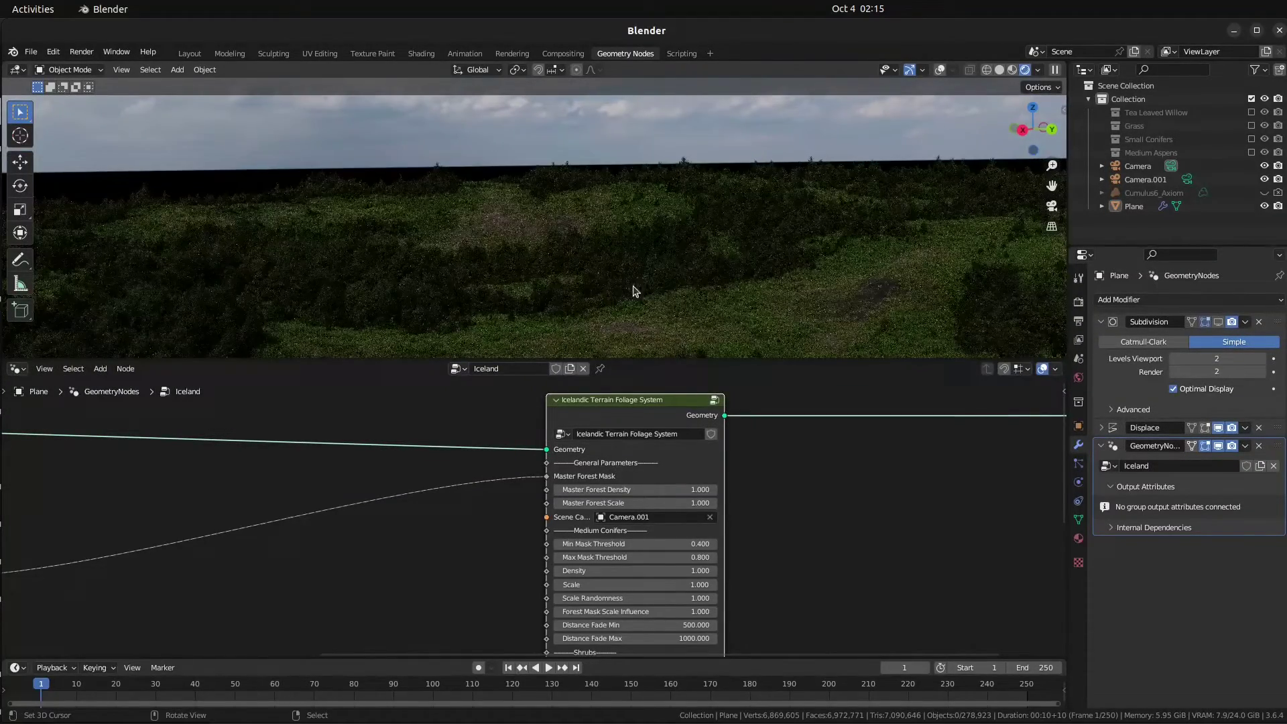
middle_click_drag(634, 288, 702, 295)
middle_click_drag(629, 279, 650, 272)
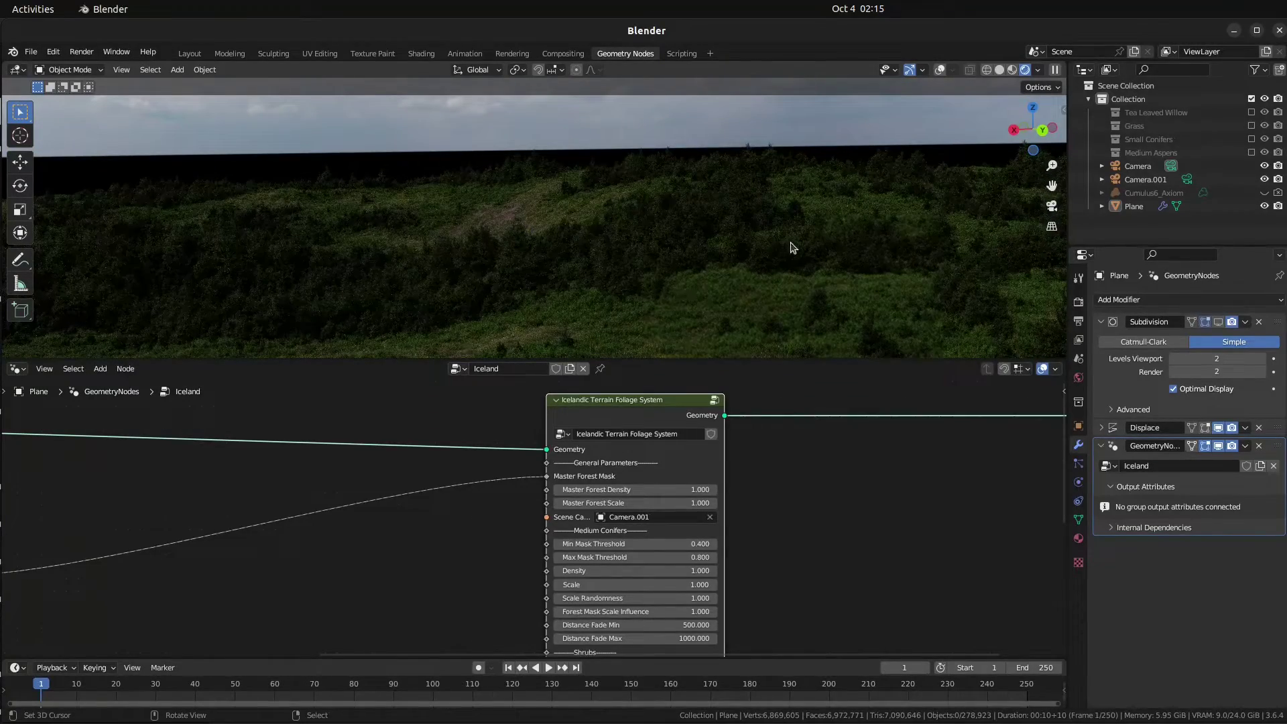
middle_click_drag(686, 266, 644, 275)
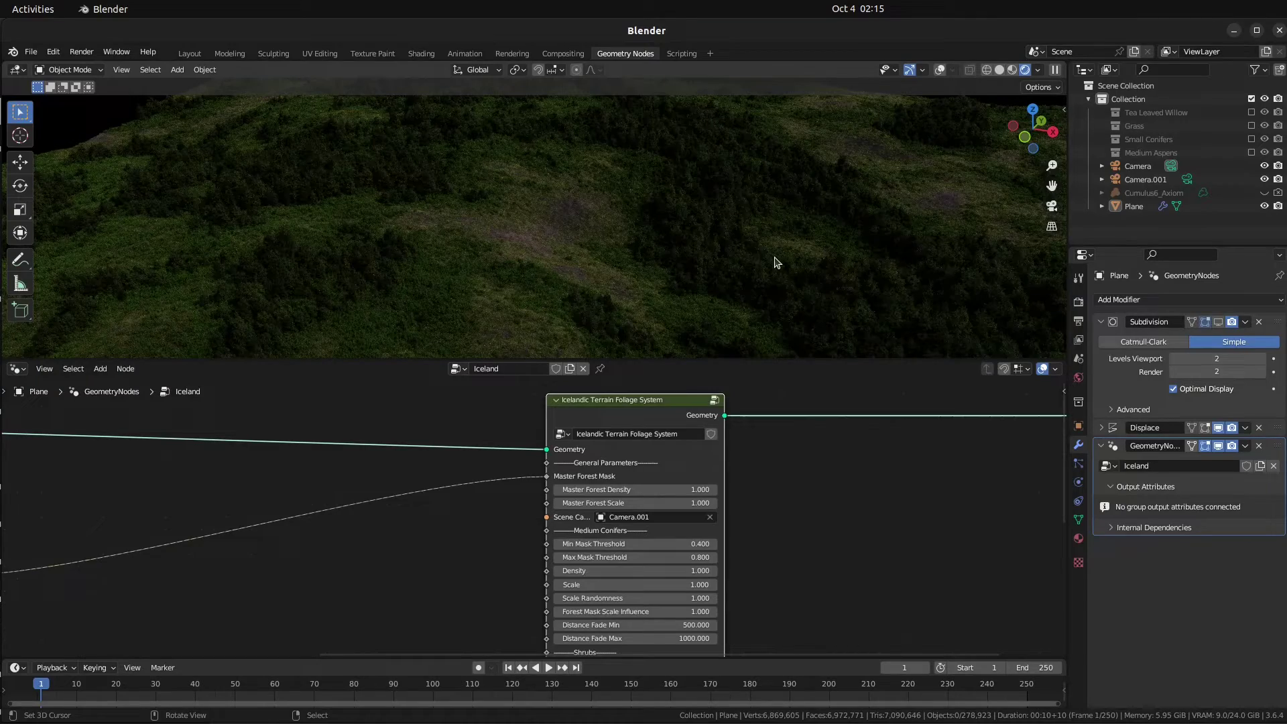
middle_click_drag(805, 273, 680, 259)
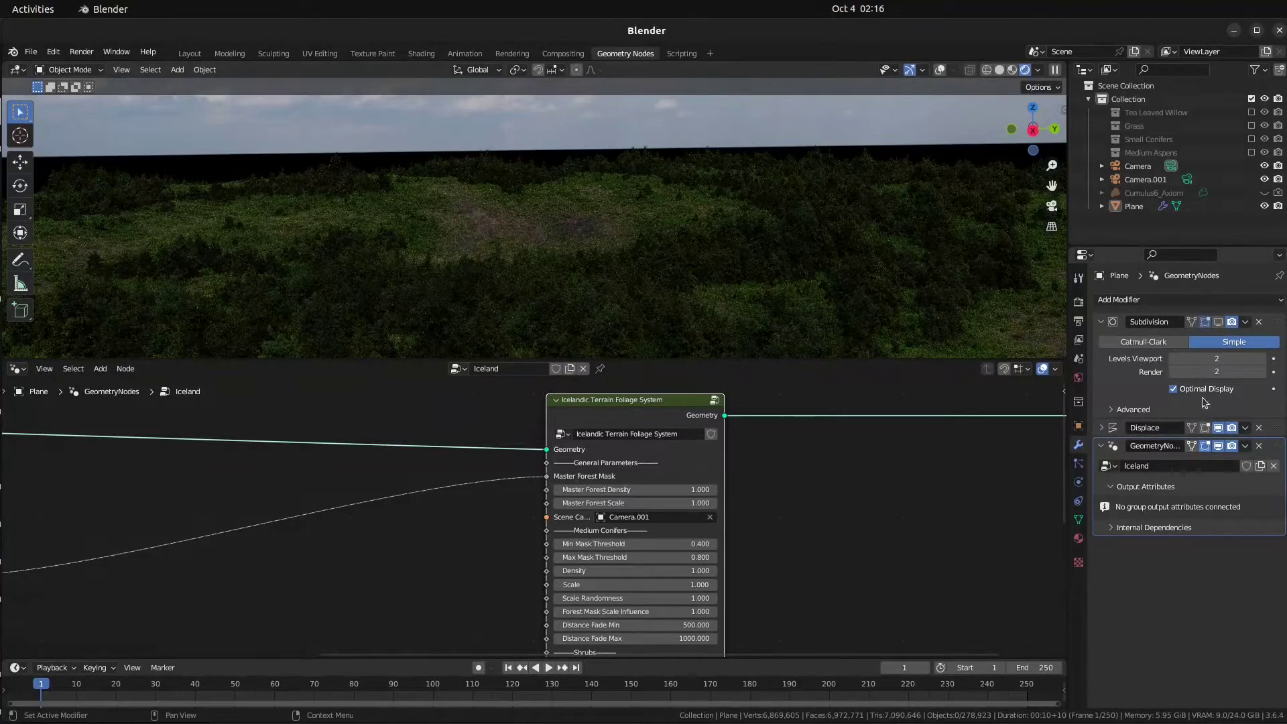
In Render Properties, set Master Forest Scale to 2 and inspect the larger foliage
left_click(1078, 301)
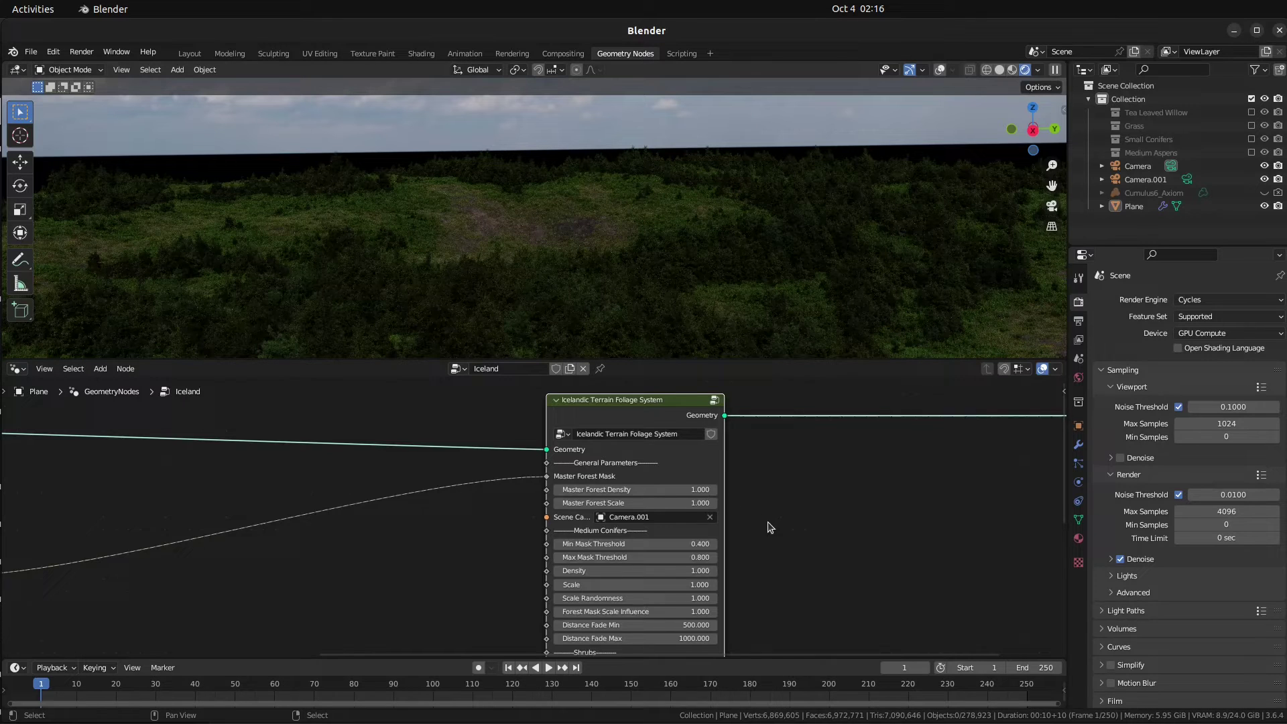
scroll(767, 525, "up", 2)
left_click(647, 499)
type("2")
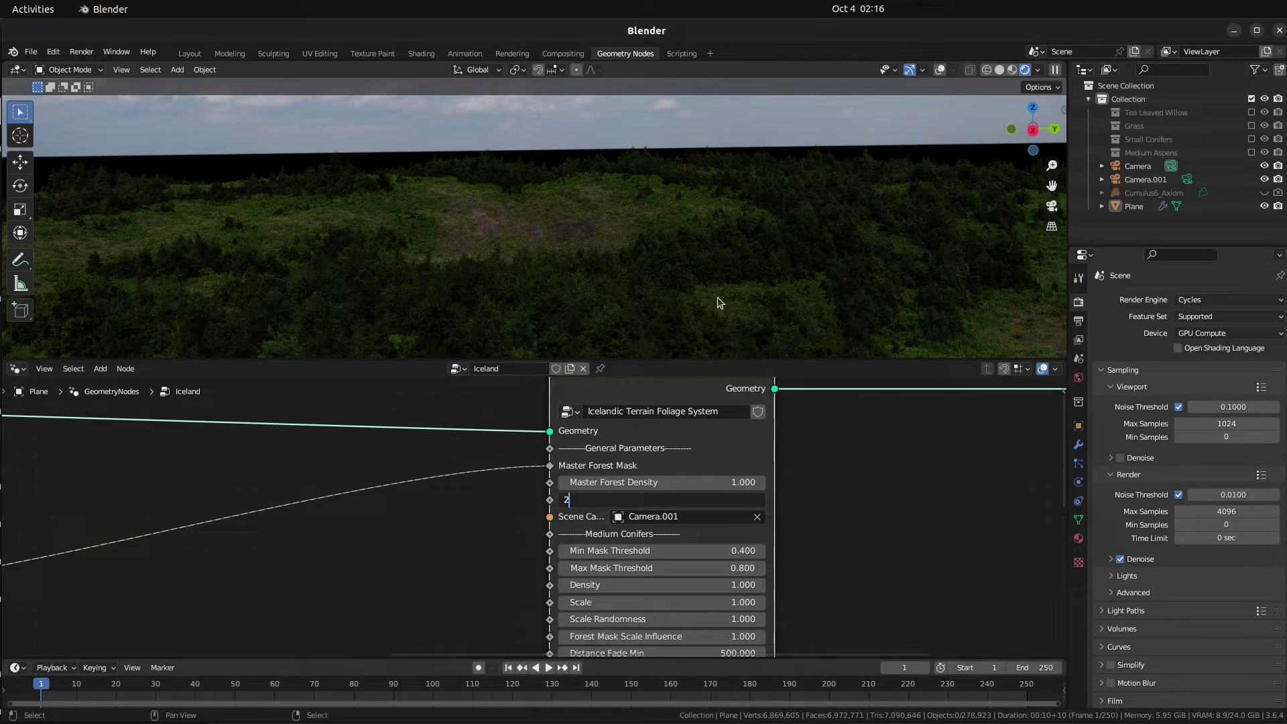
key("Return")
middle_click_drag(728, 295, 671, 403)
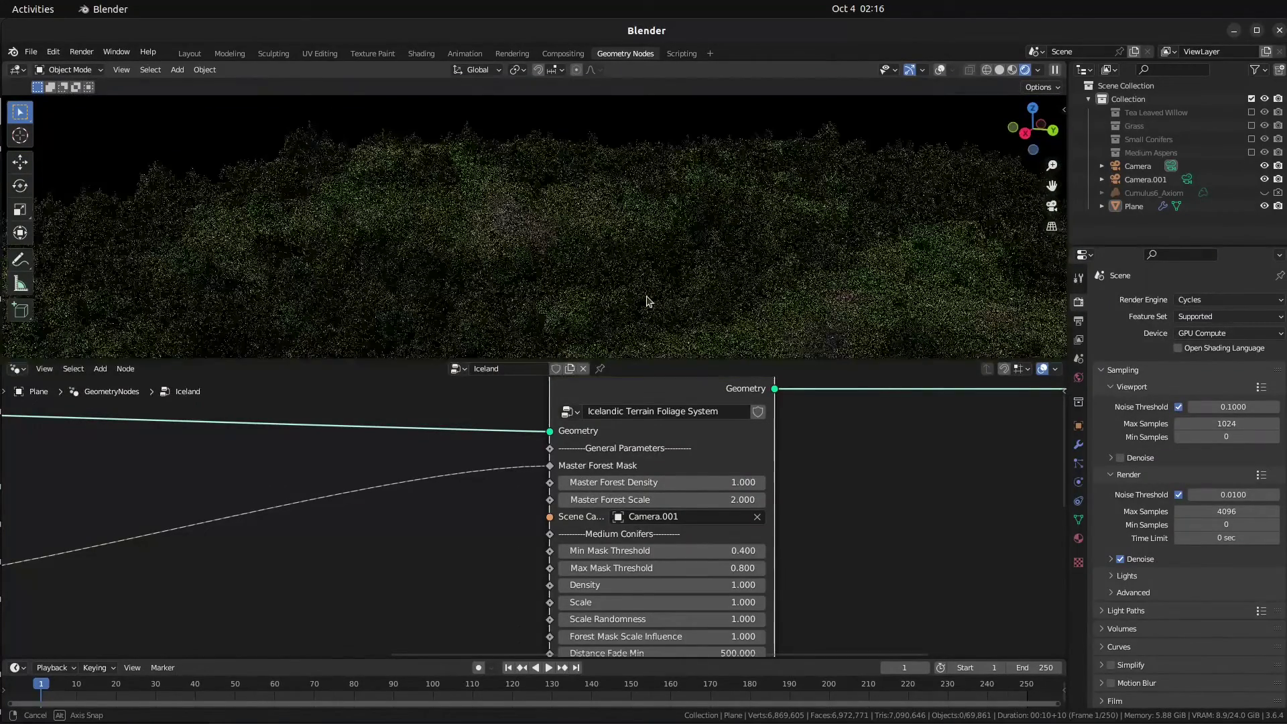
Set Master Forest Scale back to 1
left_click(706, 500)
type("1")
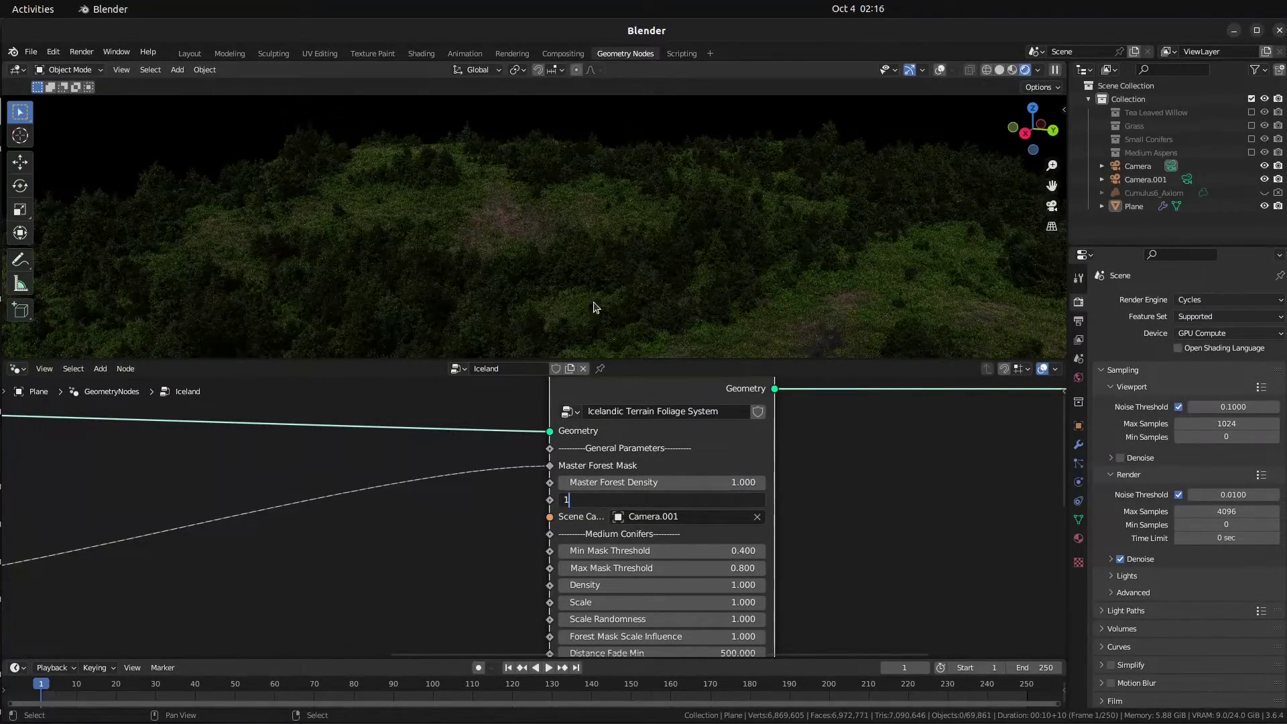
key("Return")
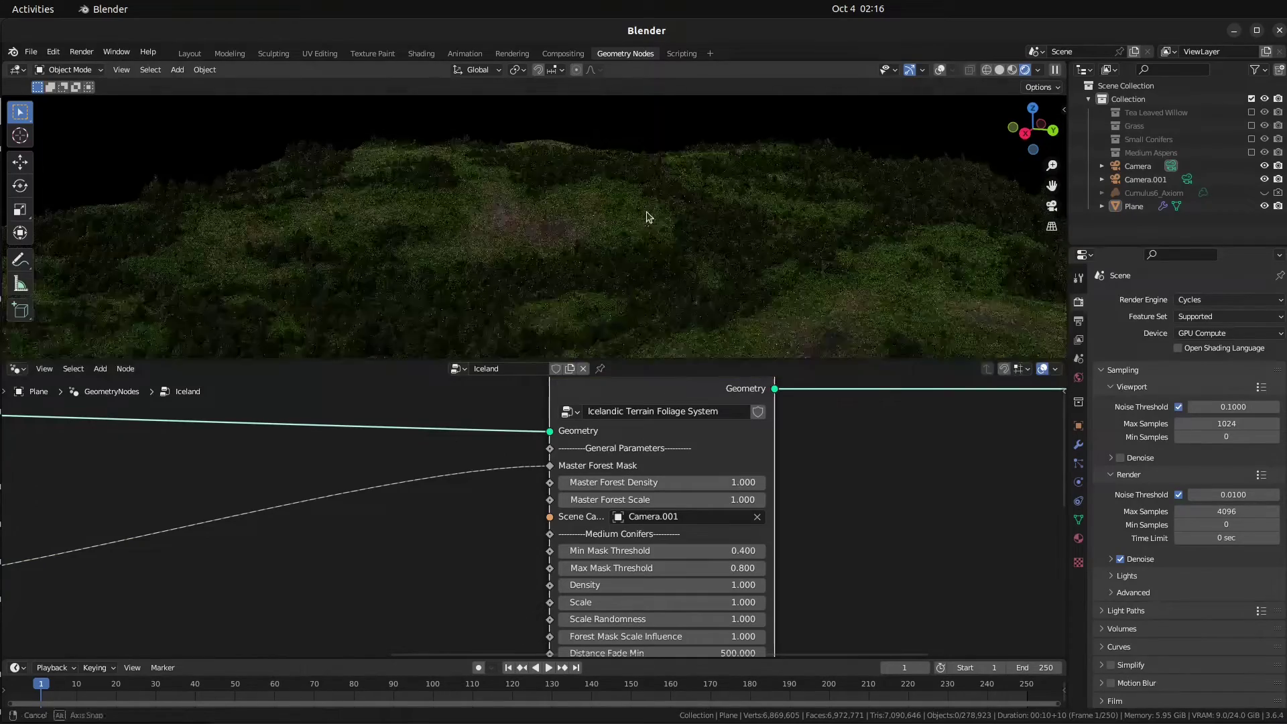
Try a Master Forest Density of 0.1, then restore it to 1
left_click(714, 484)
type("0.1")
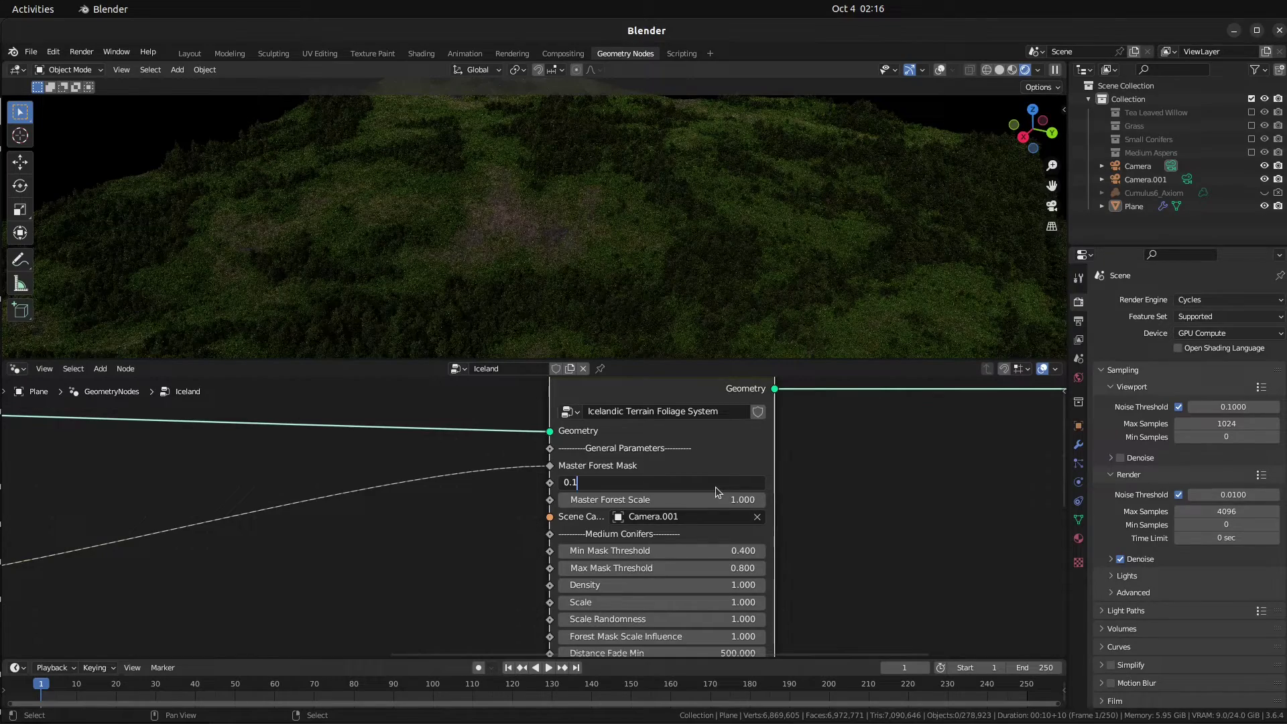
key("Return")
middle_click_drag(765, 304, 724, 281)
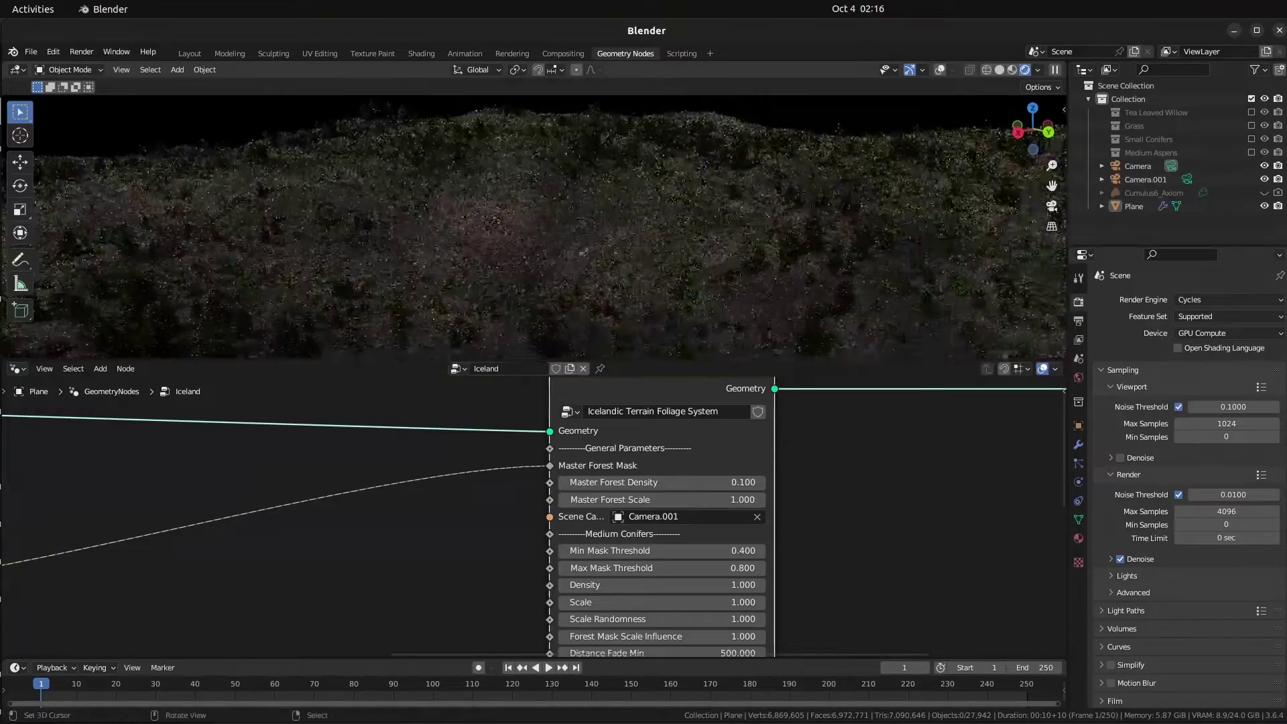
left_click(660, 482)
type("1")
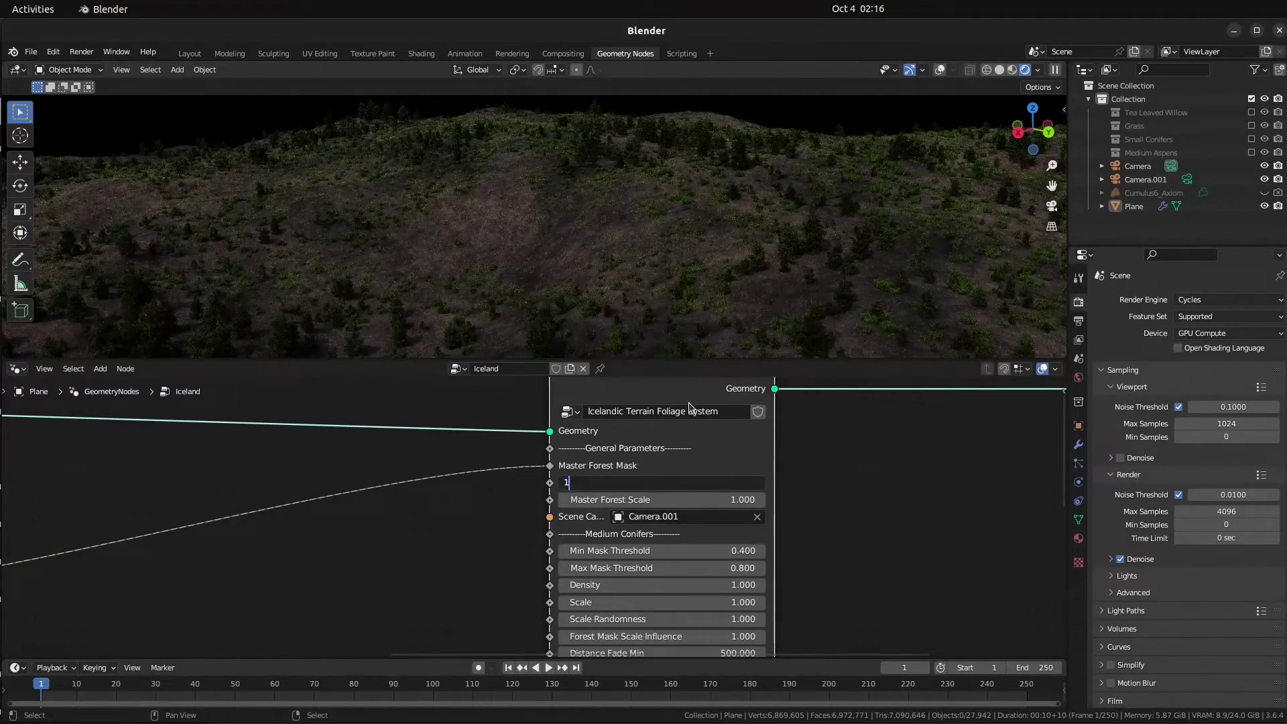
key("Return")
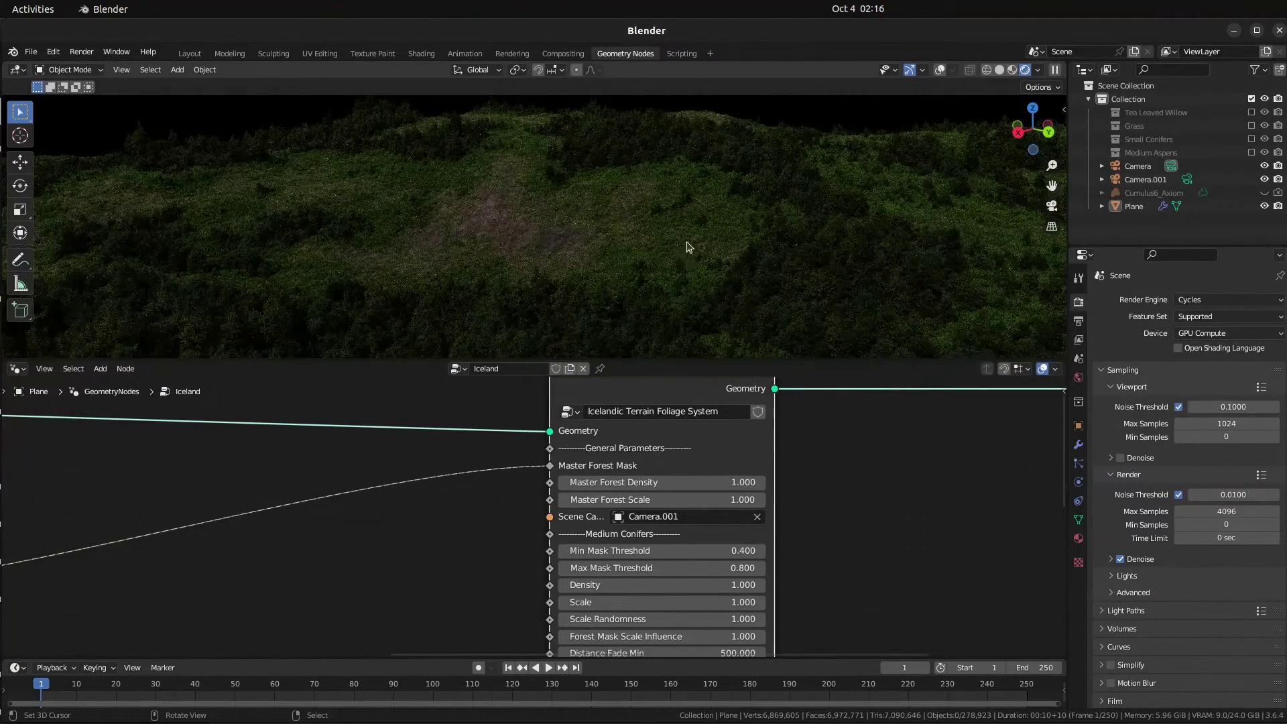
Orbit and zoom in for a close-up look at the dense foliage terrain
middle_click_drag(689, 247, 901, 350)
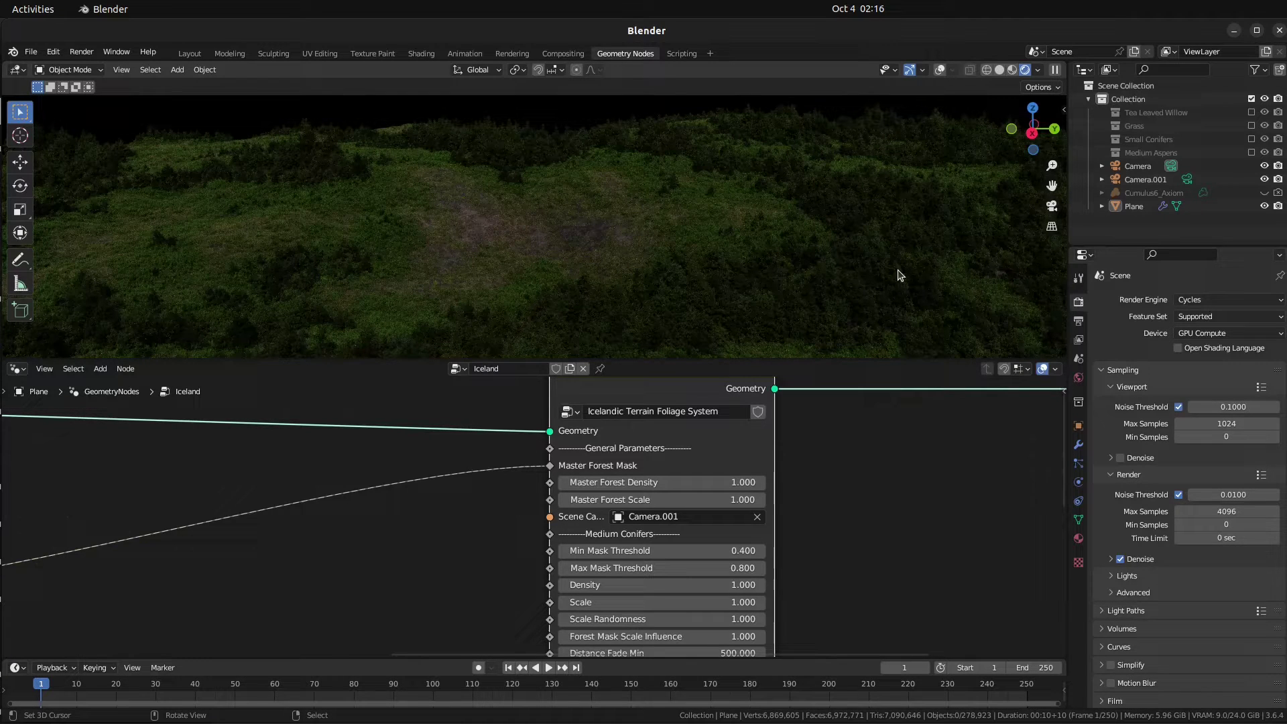
middle_click_drag(850, 282, 773, 267)
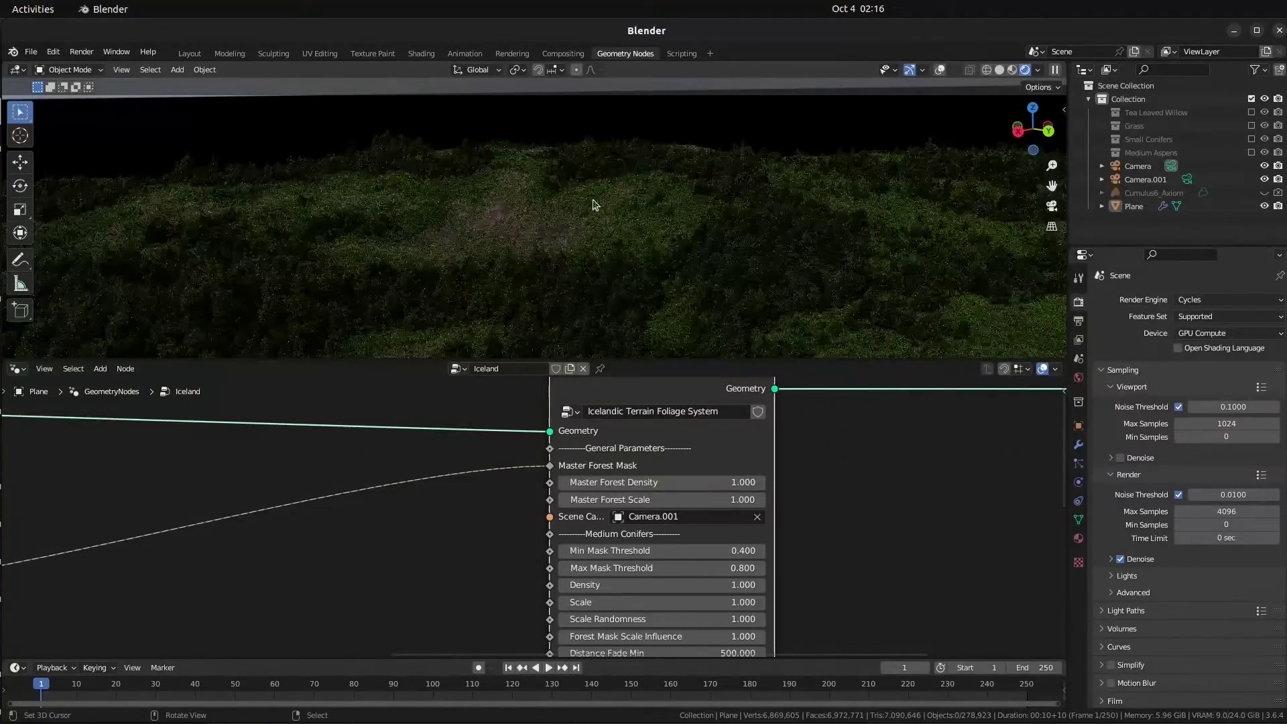
middle_click_drag(688, 292, 707, 295)
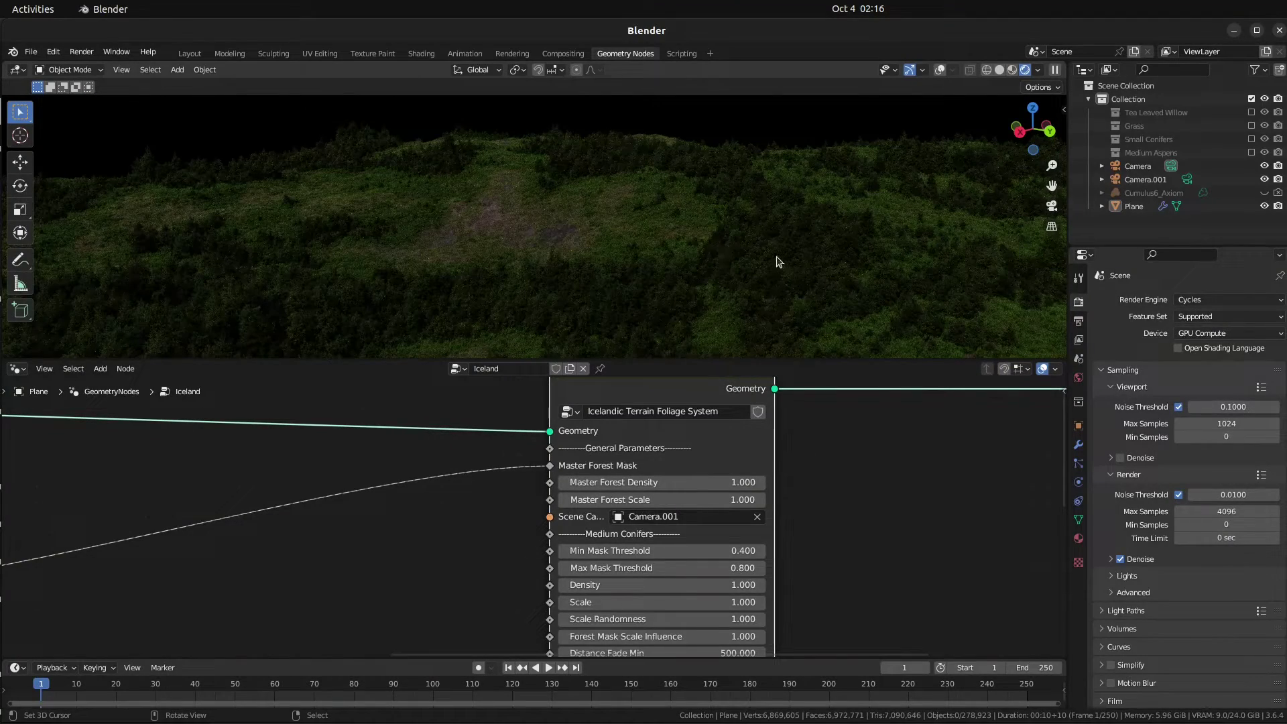
middle_click_drag(659, 205, 667, 213)
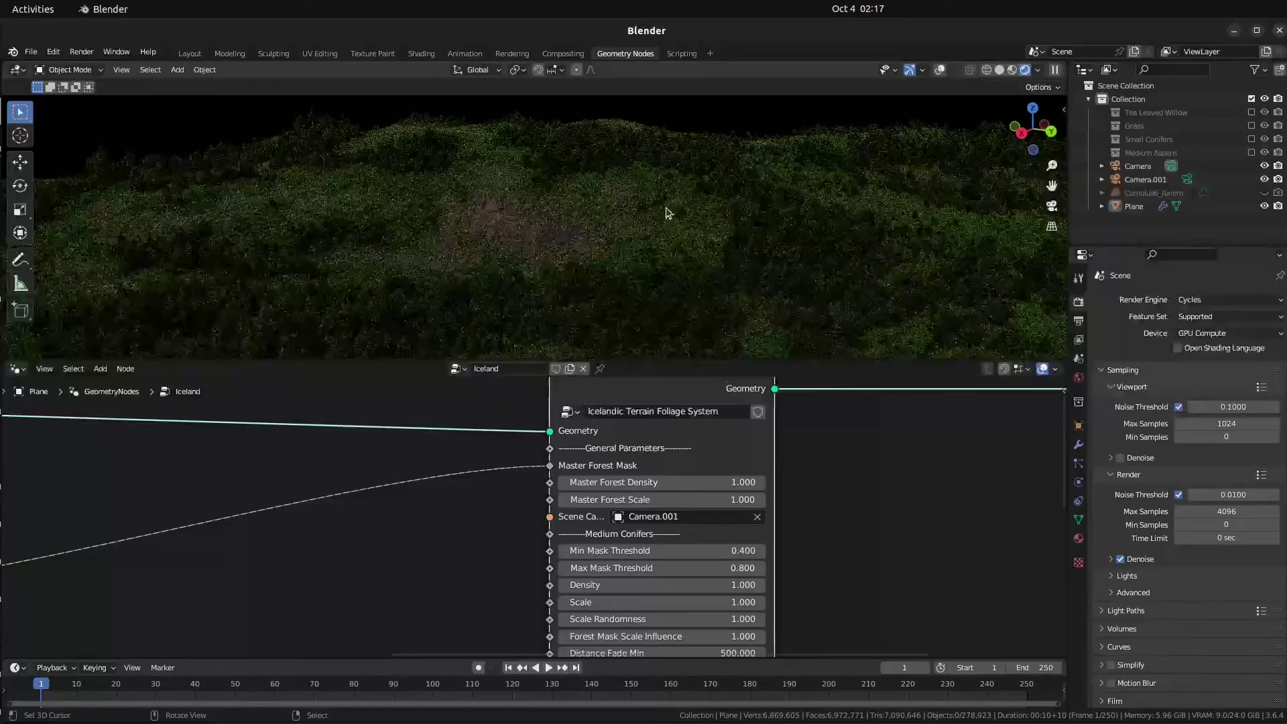
scroll(872, 288, "up", 5)
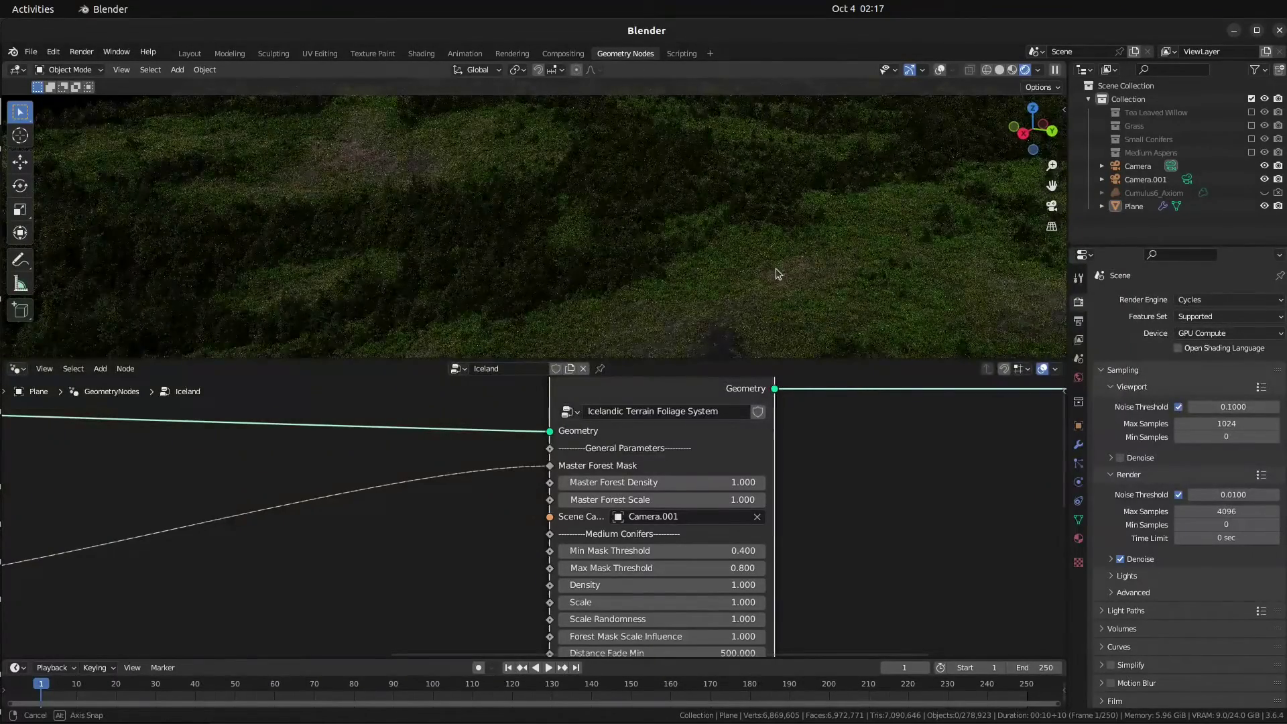
scroll(776, 273, "up", 3)
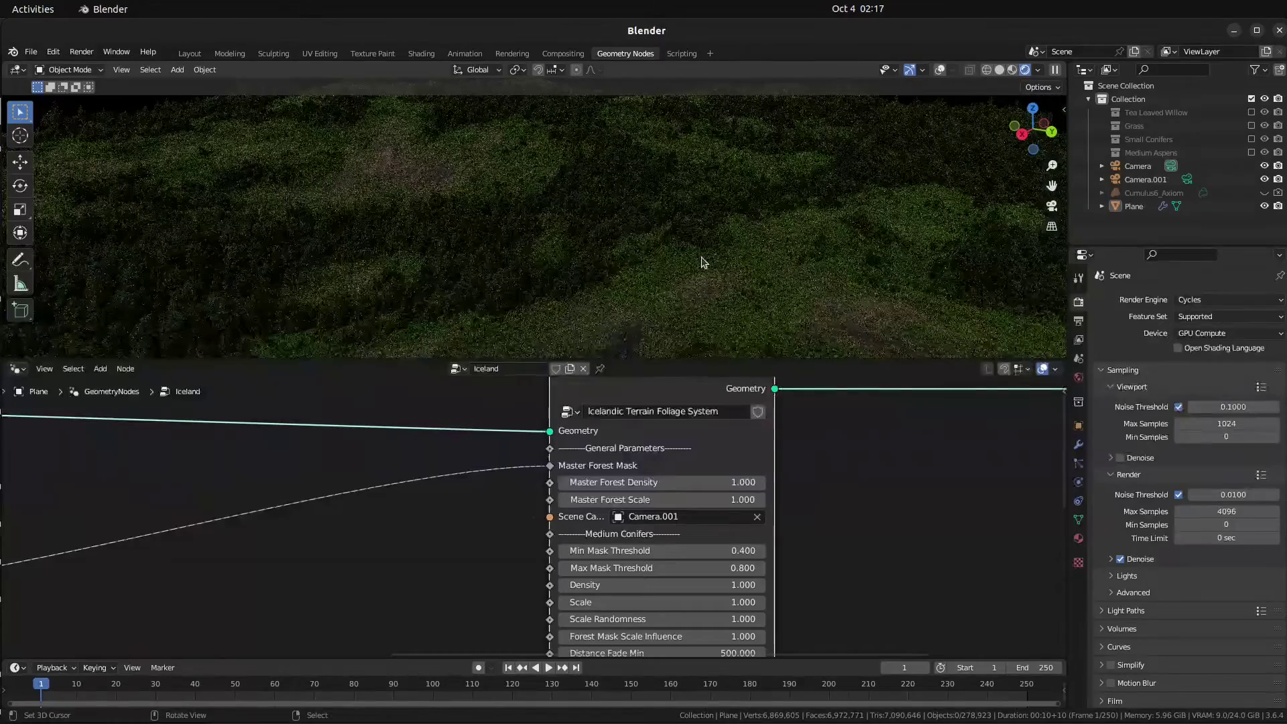
middle_click_drag(722, 272, 681, 258)
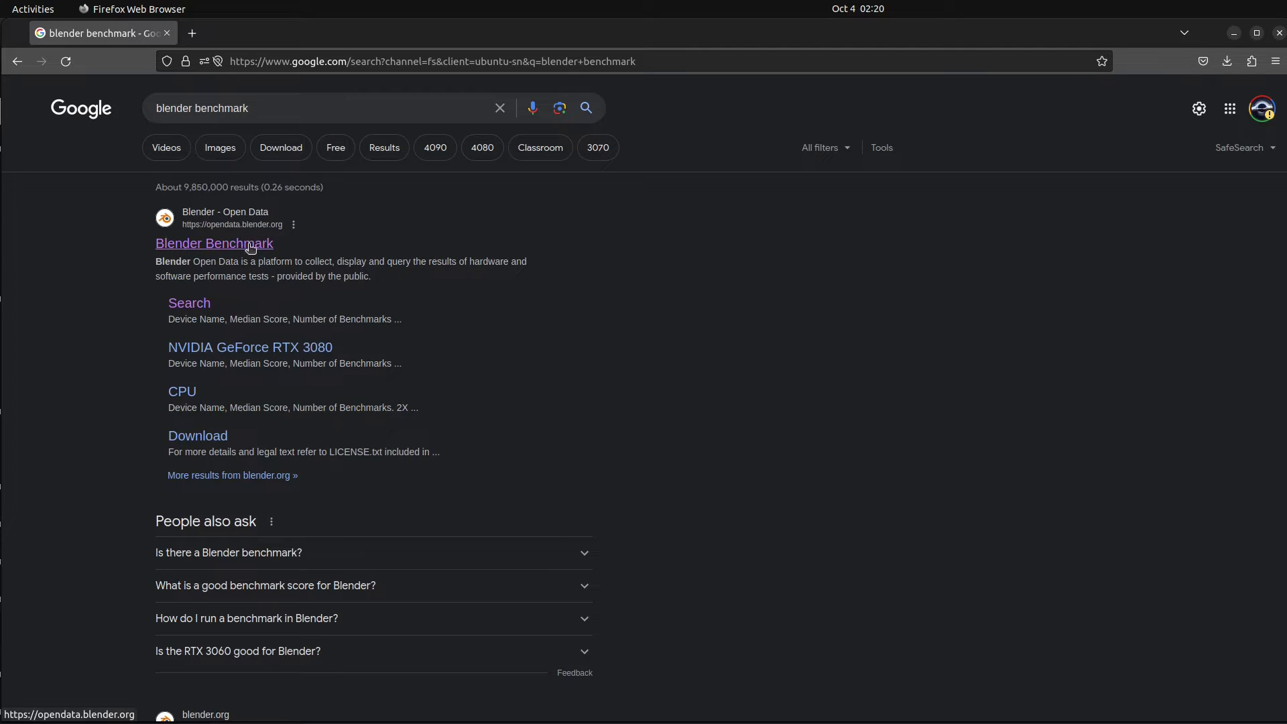
Open the Blender Open Data benchmark page and scroll to the Top CPUs and Top GPUs charts
left_click(272, 105)
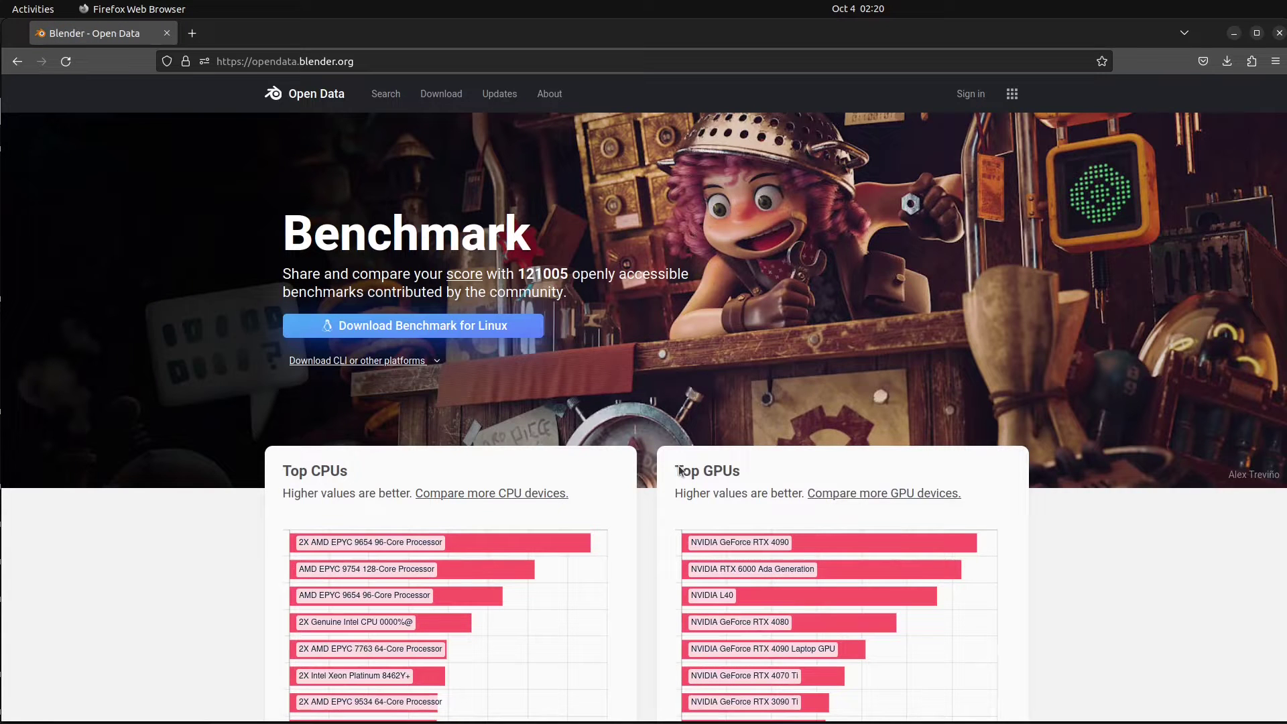
scroll(804, 462, "down", 3)
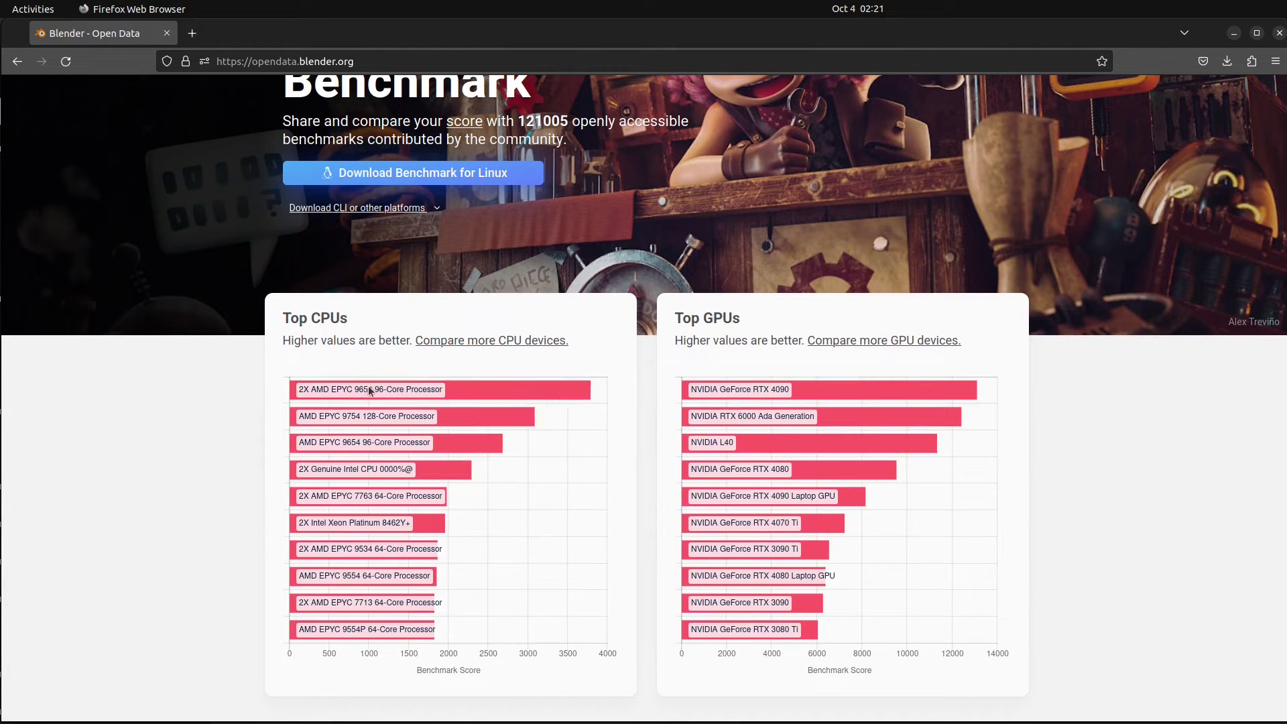
mouse_move(418, 397)
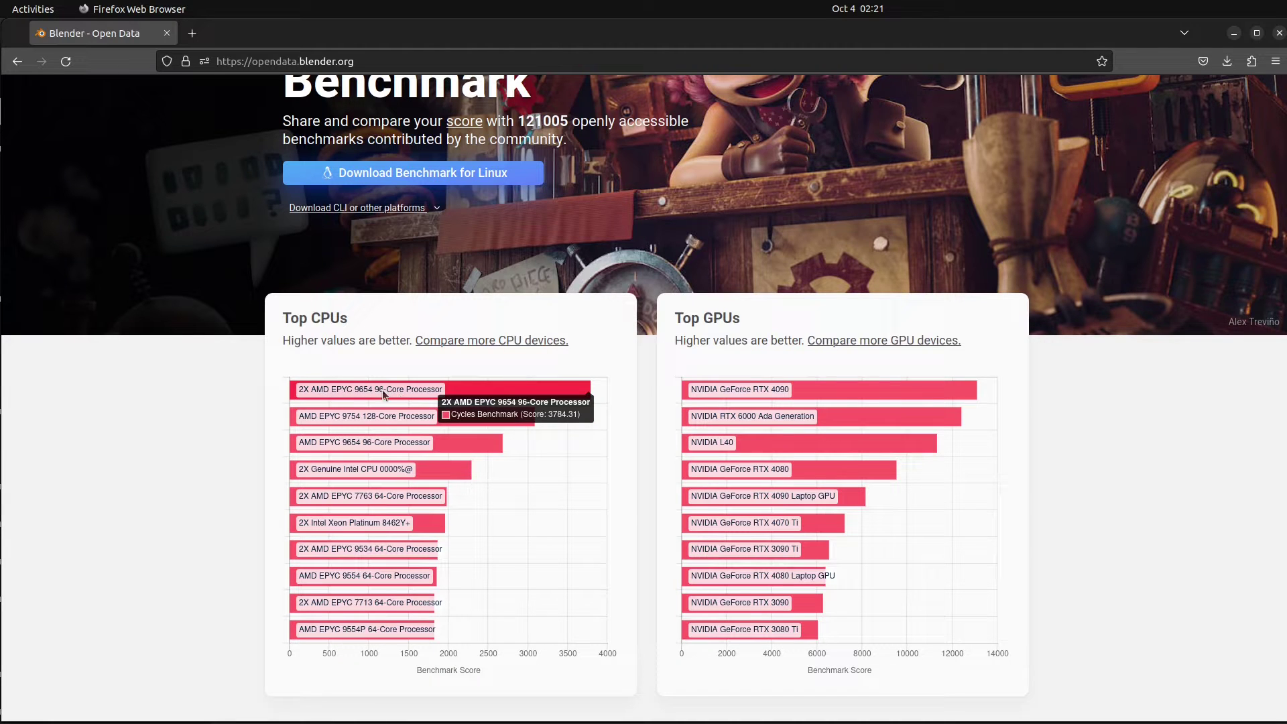
scroll(429, 416, "up", 2)
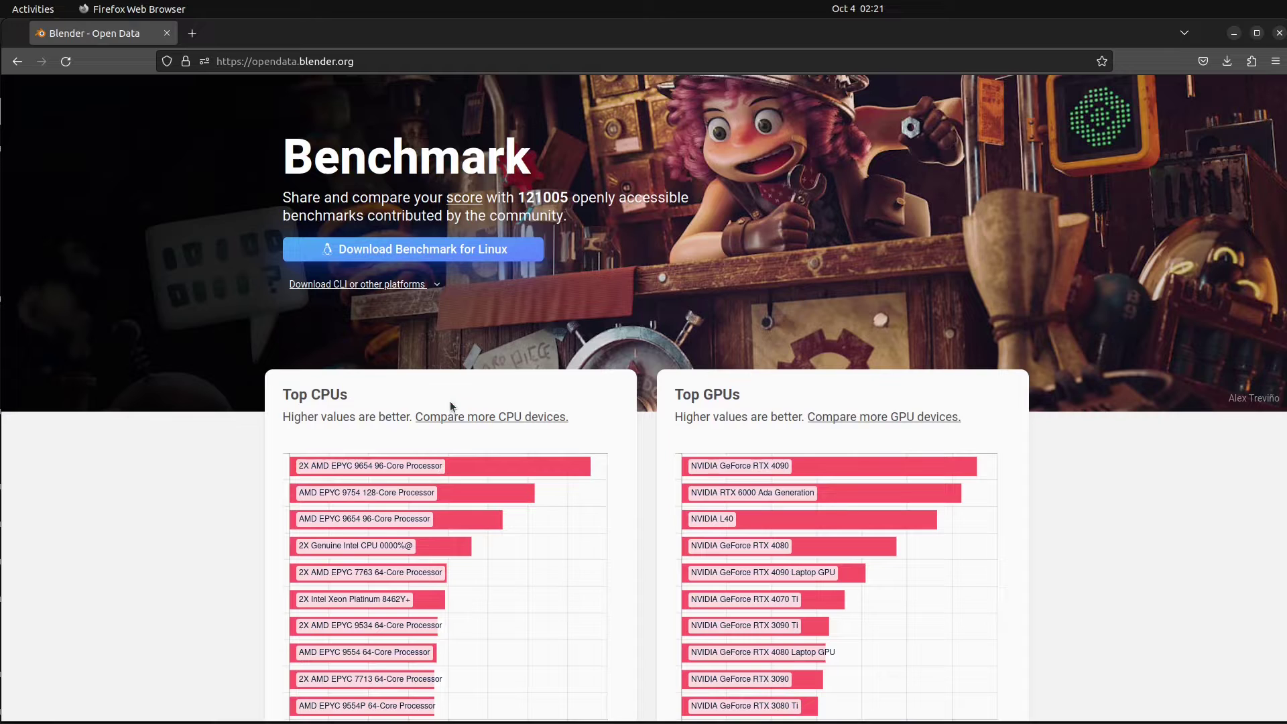
scroll(387, 441, "down", 2)
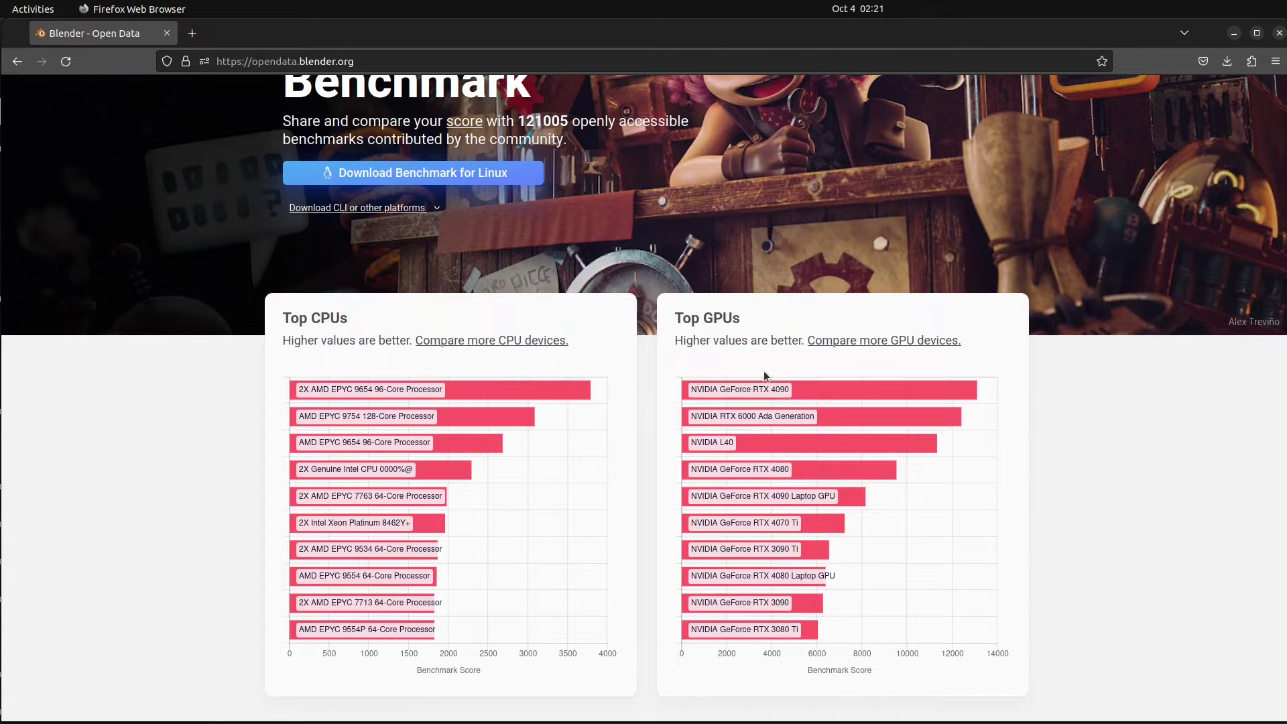
Open the full Blender 3.6.0 GPU comparison table, led by GeForce RTX 4090 at 13084.04
left_click(910, 341)
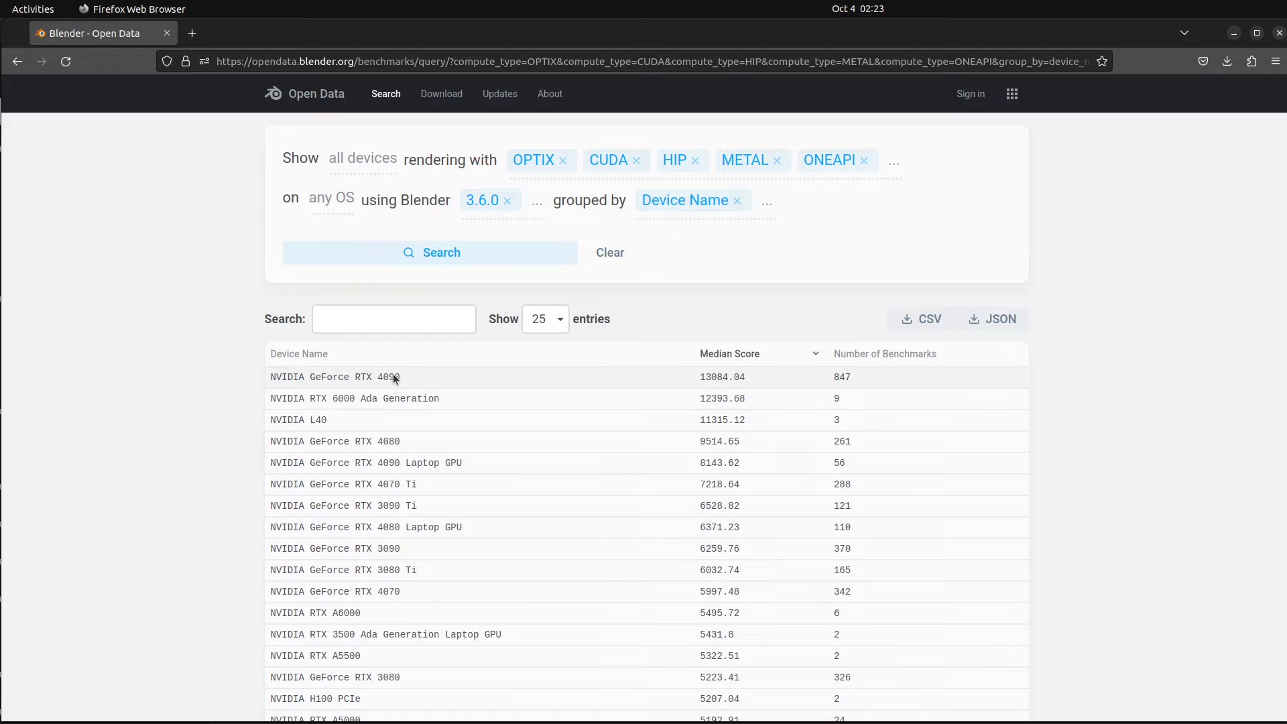
Scroll the GPU ranking to review RTX 6000 Ada Generation (12393.68) and L40 (11315.12)
scroll(731, 480, "down", 2)
scroll(725, 504, "up", 2)
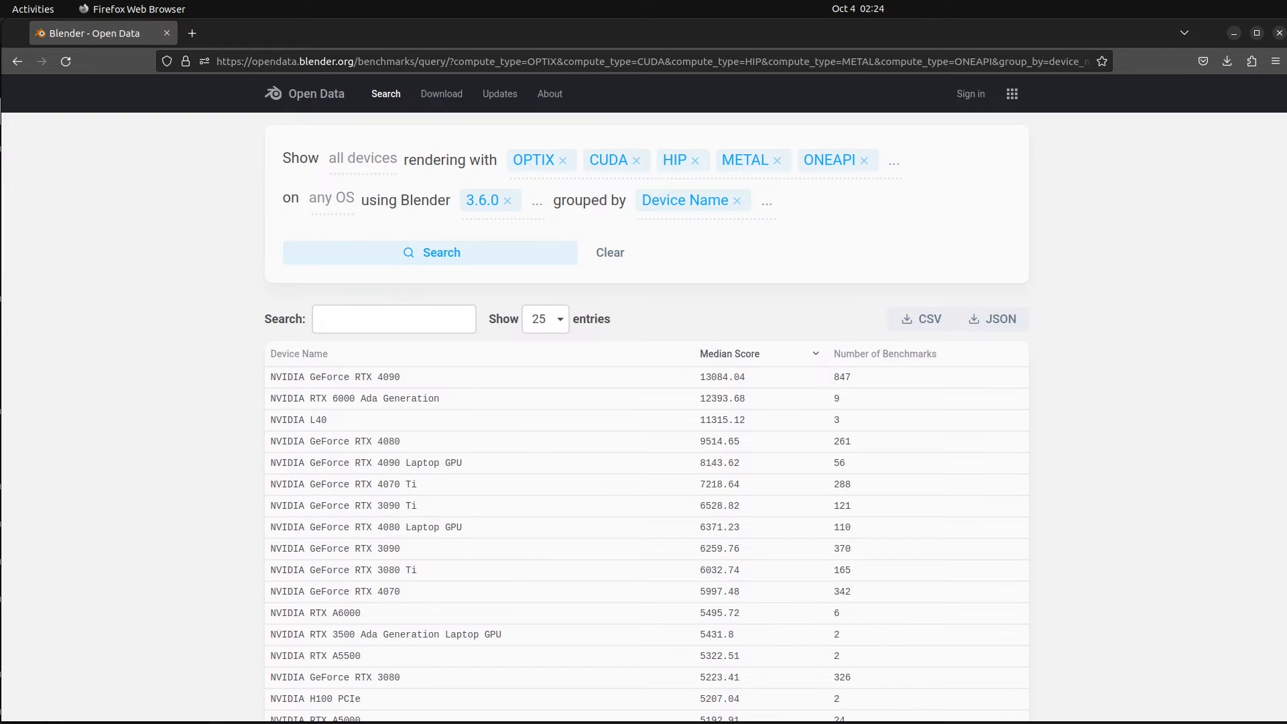
Minimize Firefox and then Blender to reveal Discord's MRenders #announcements channel
left_click(1239, 37)
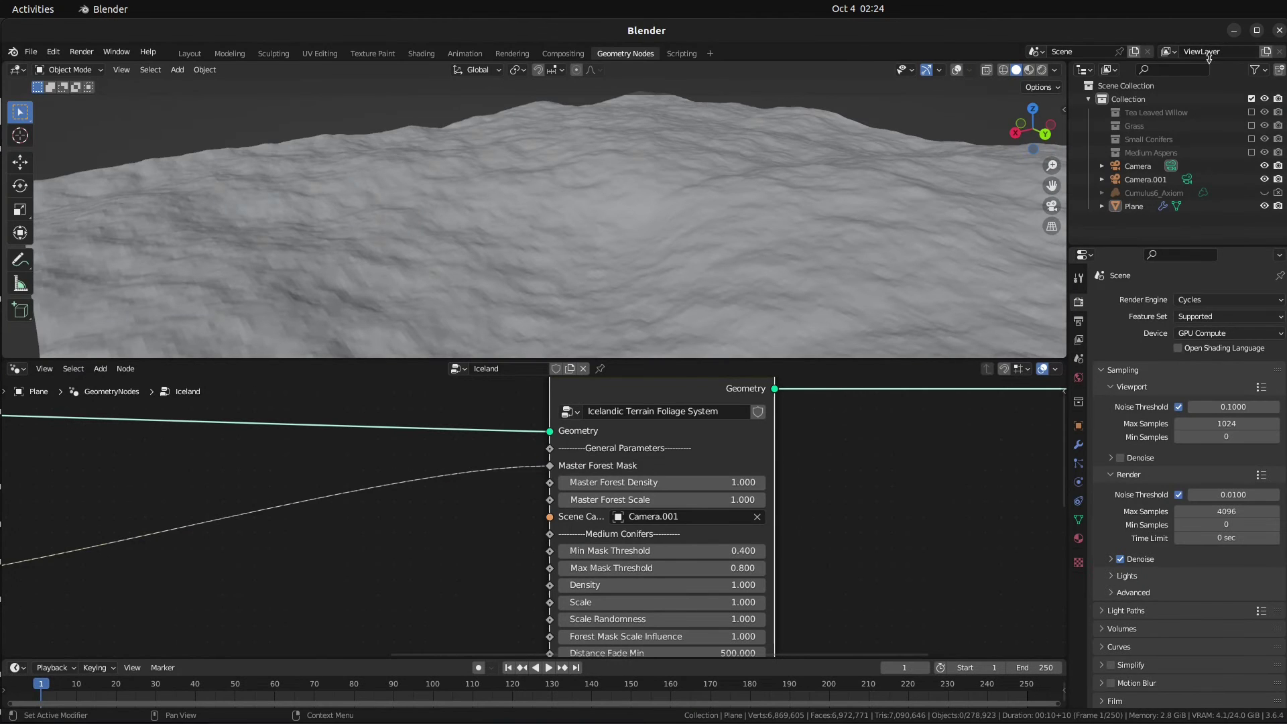
left_click(1231, 34)
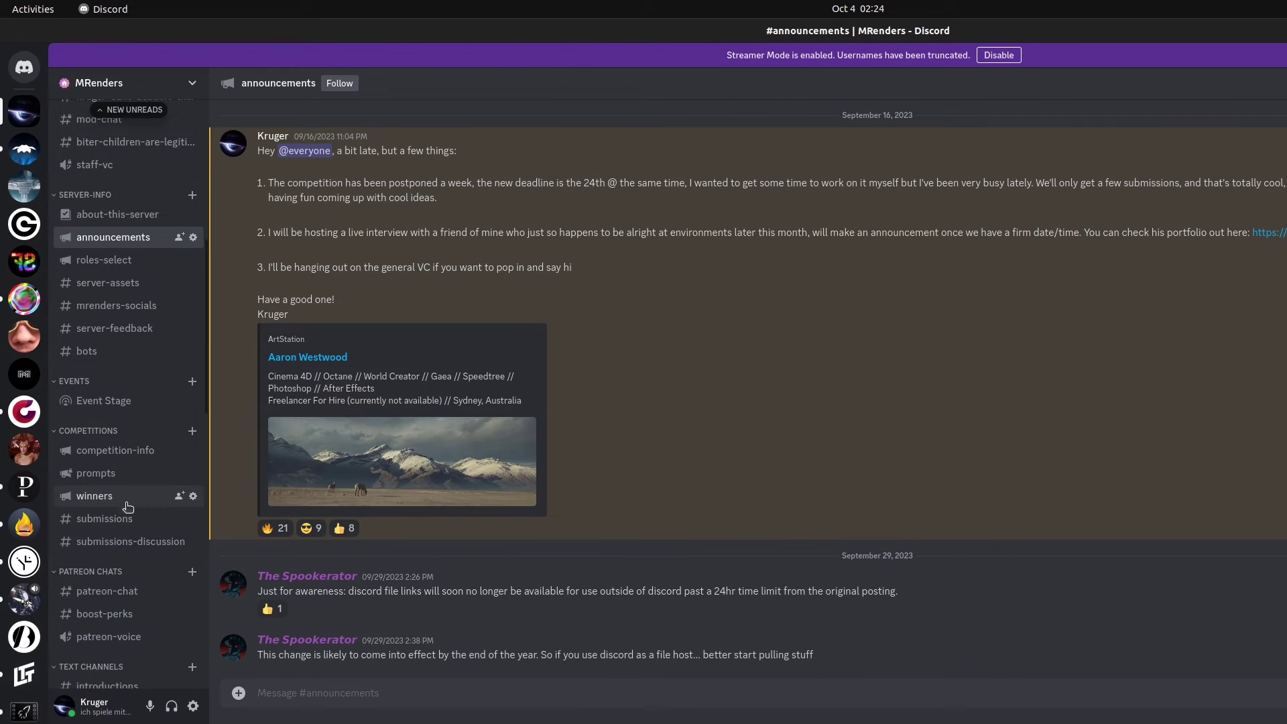
scroll(123, 572, "down", 2)
scroll(122, 571, "down", 2)
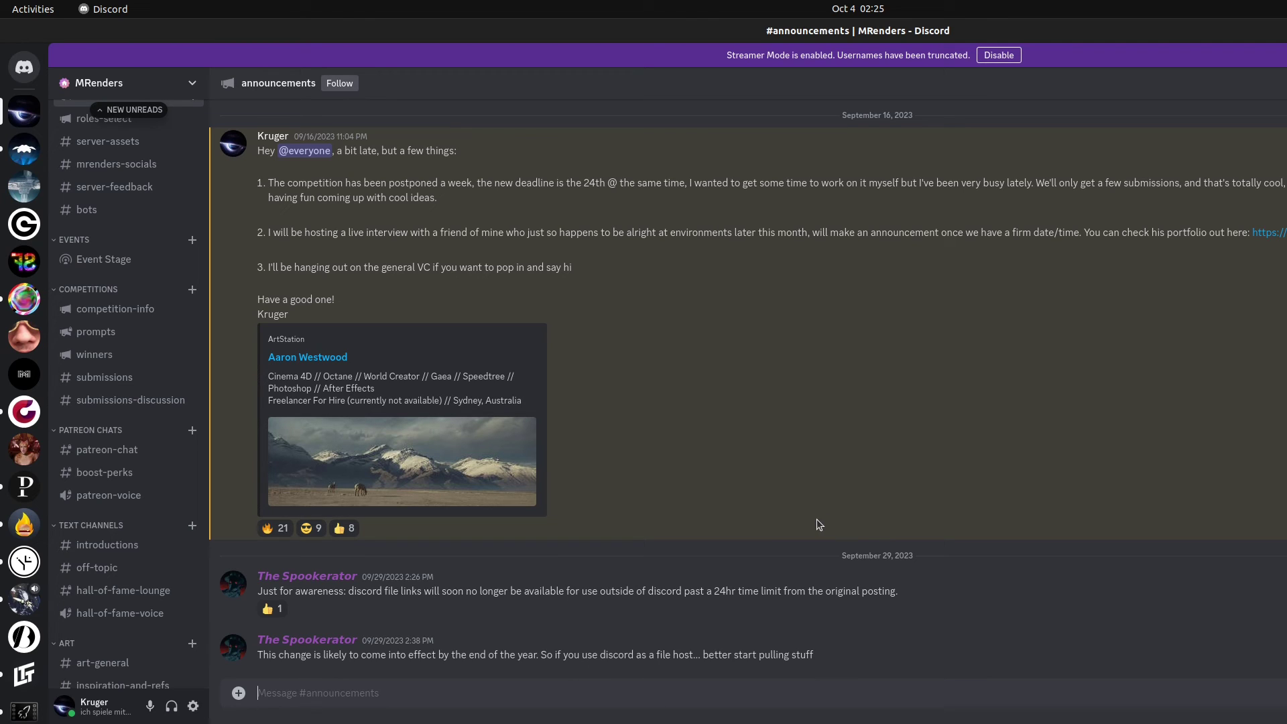
scroll(161, 495, "up", 3)
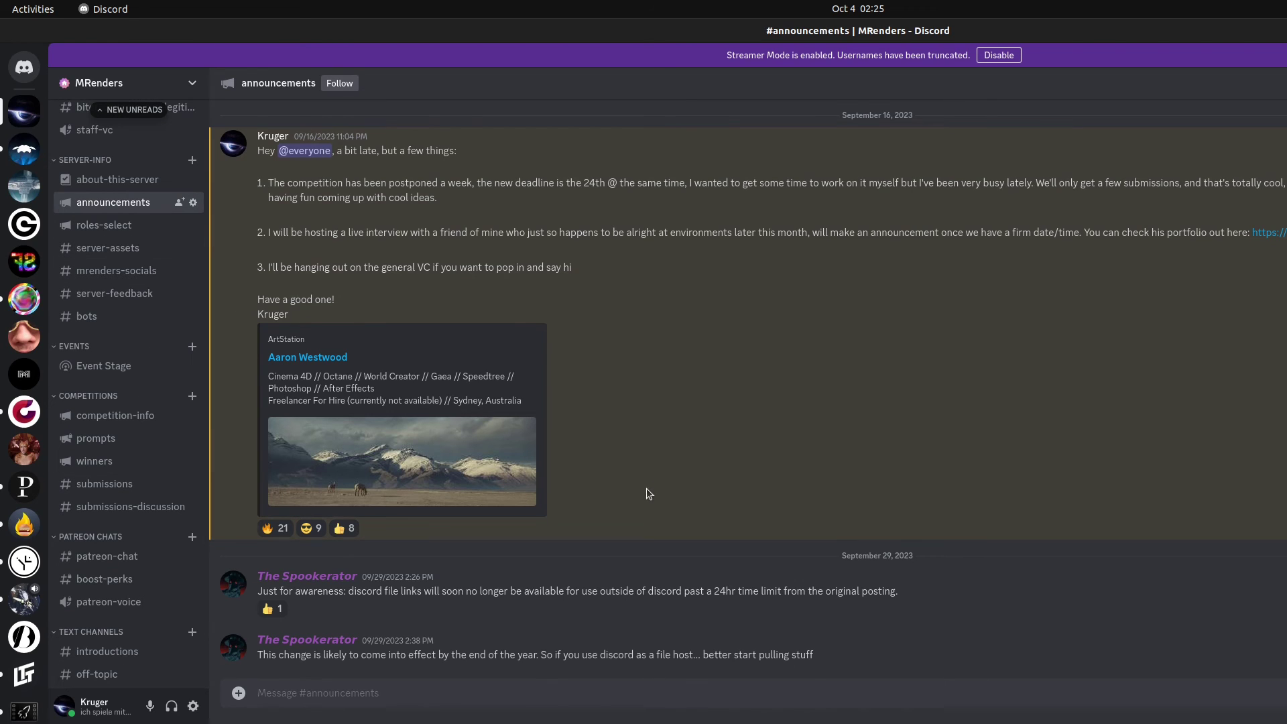
Switch to MRenders' #server-assets channel and scroll the shared free resources up to the terrain post
left_click(132, 249)
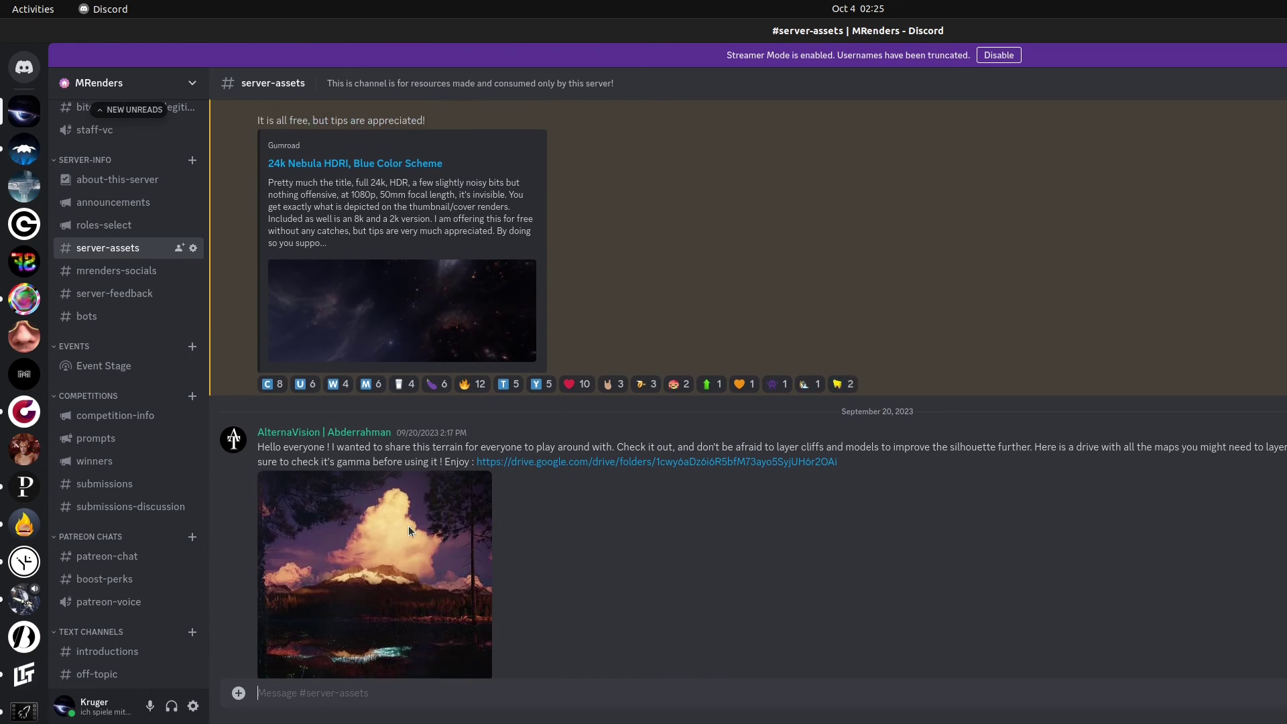
scroll(409, 525, "up", 8)
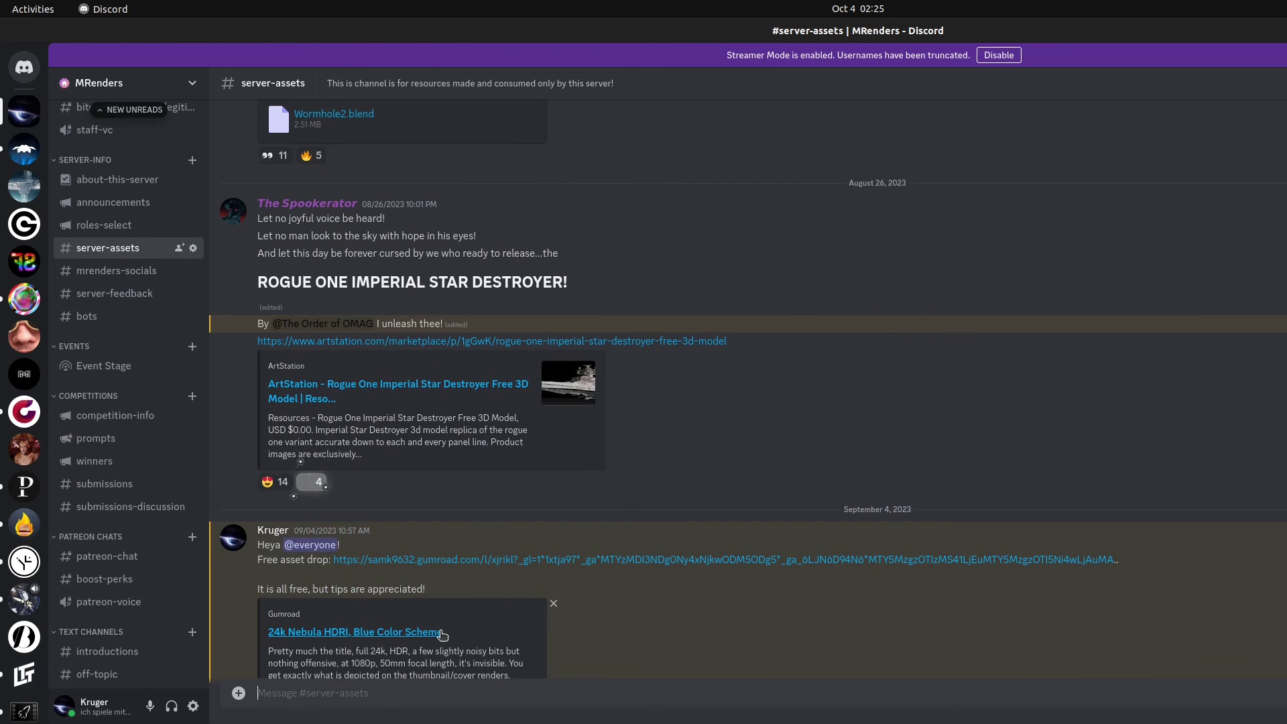
scroll(443, 644, "up", 3)
scroll(593, 648, "down", 2)
scroll(456, 549, "up", 2)
scroll(581, 465, "up", 3)
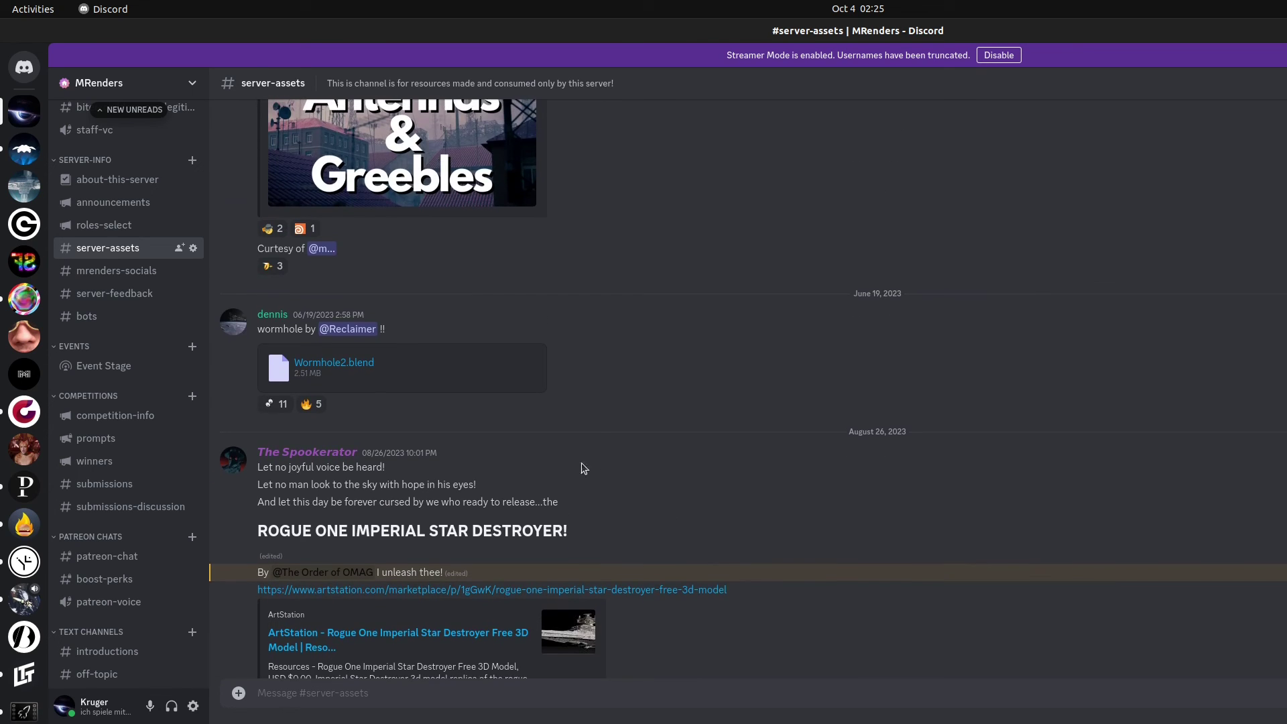
scroll(549, 463, "down", 3)
scroll(567, 493, "up", 3)
scroll(607, 557, "up", 2)
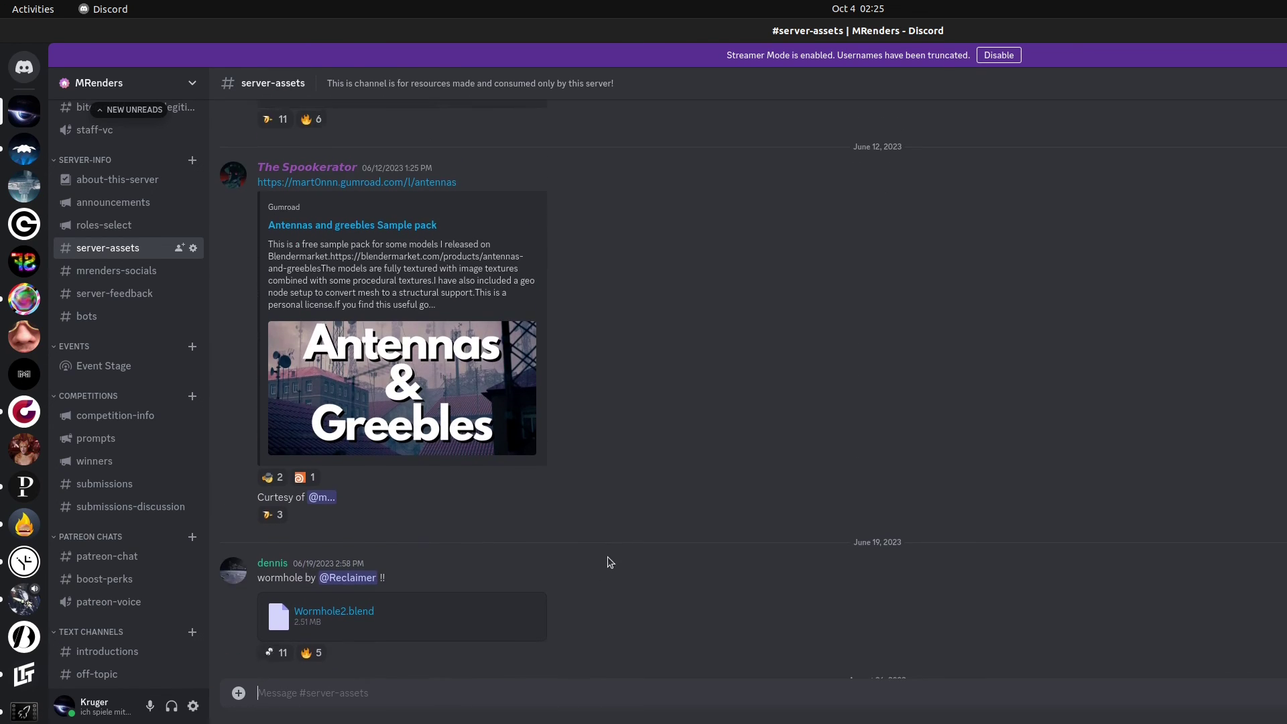
scroll(586, 568, "down", 5)
scroll(685, 597, "up", 8)
scroll(630, 548, "up", 2)
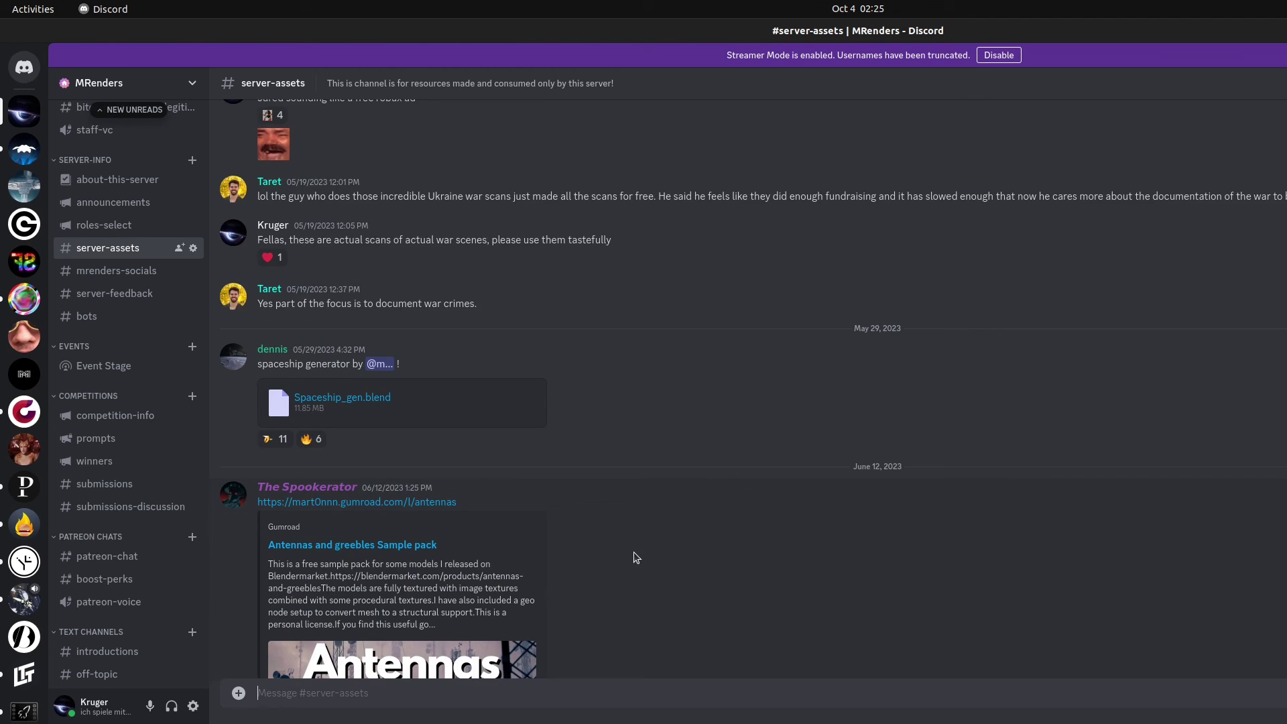
scroll(633, 553, "down", 10)
scroll(537, 558, "down", 2)
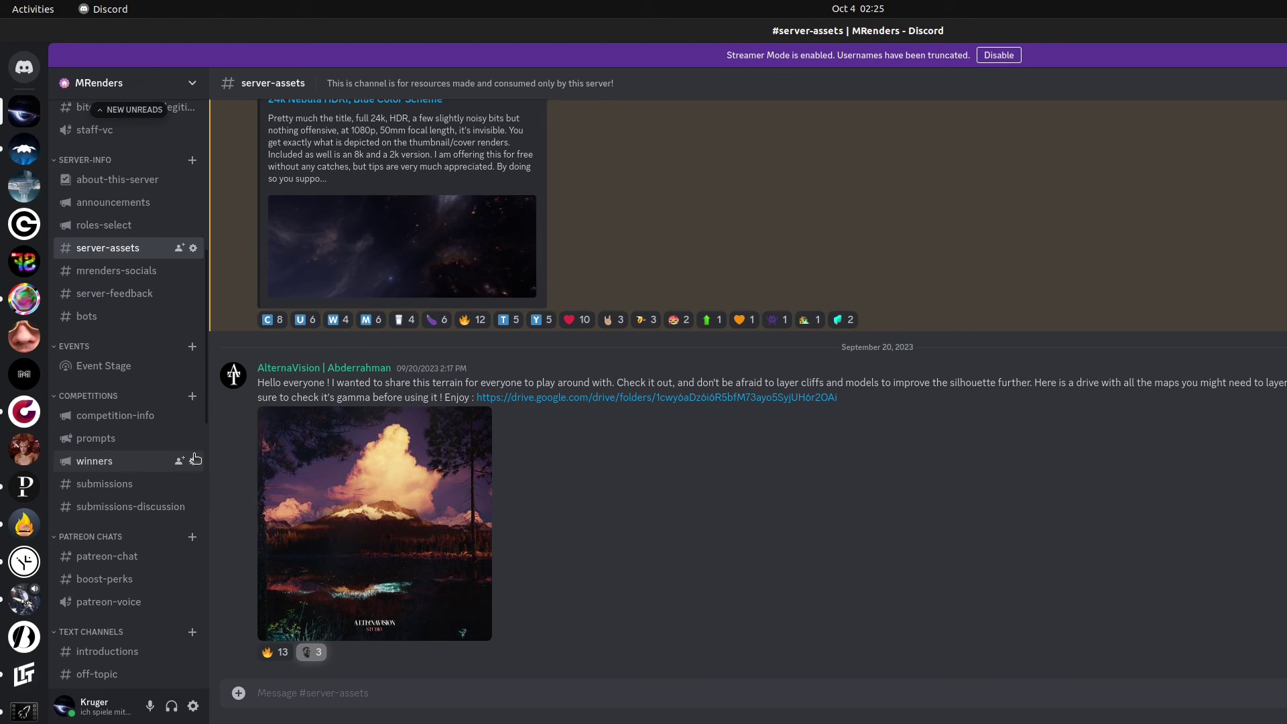
scroll(134, 416, "up", 2)
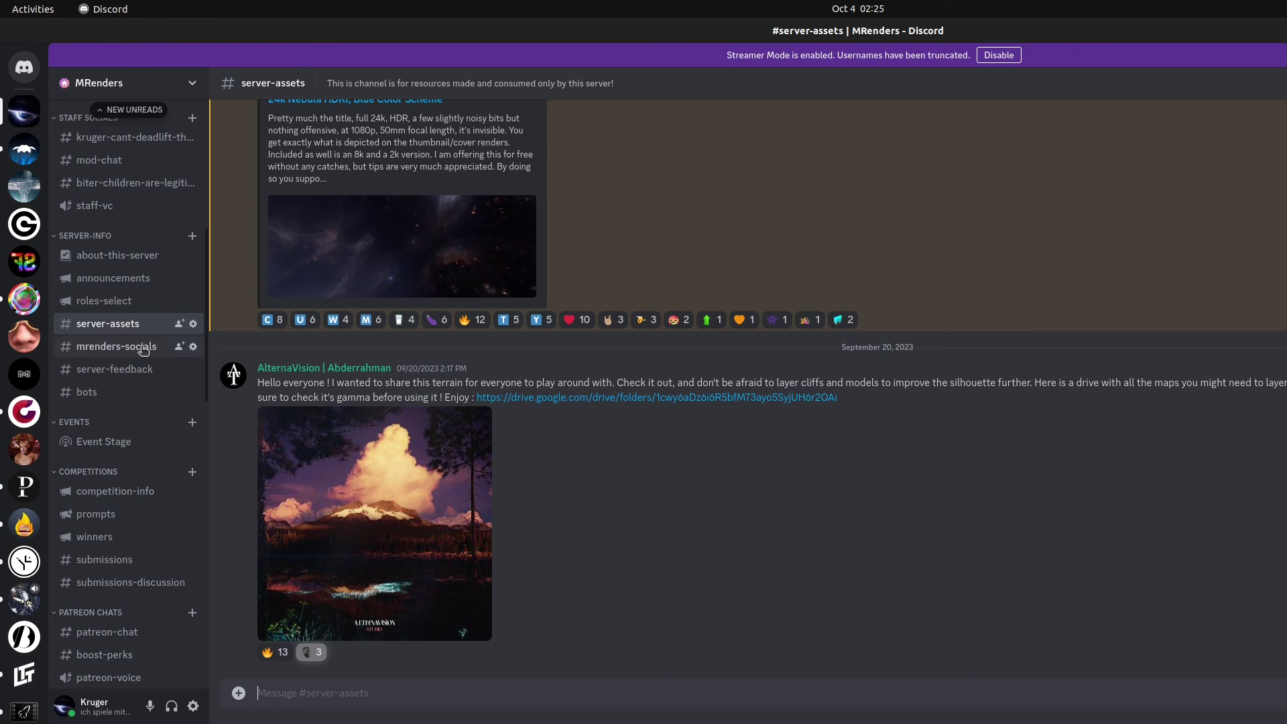
scroll(155, 375, "up", 5)
scroll(156, 489, "up", 1)
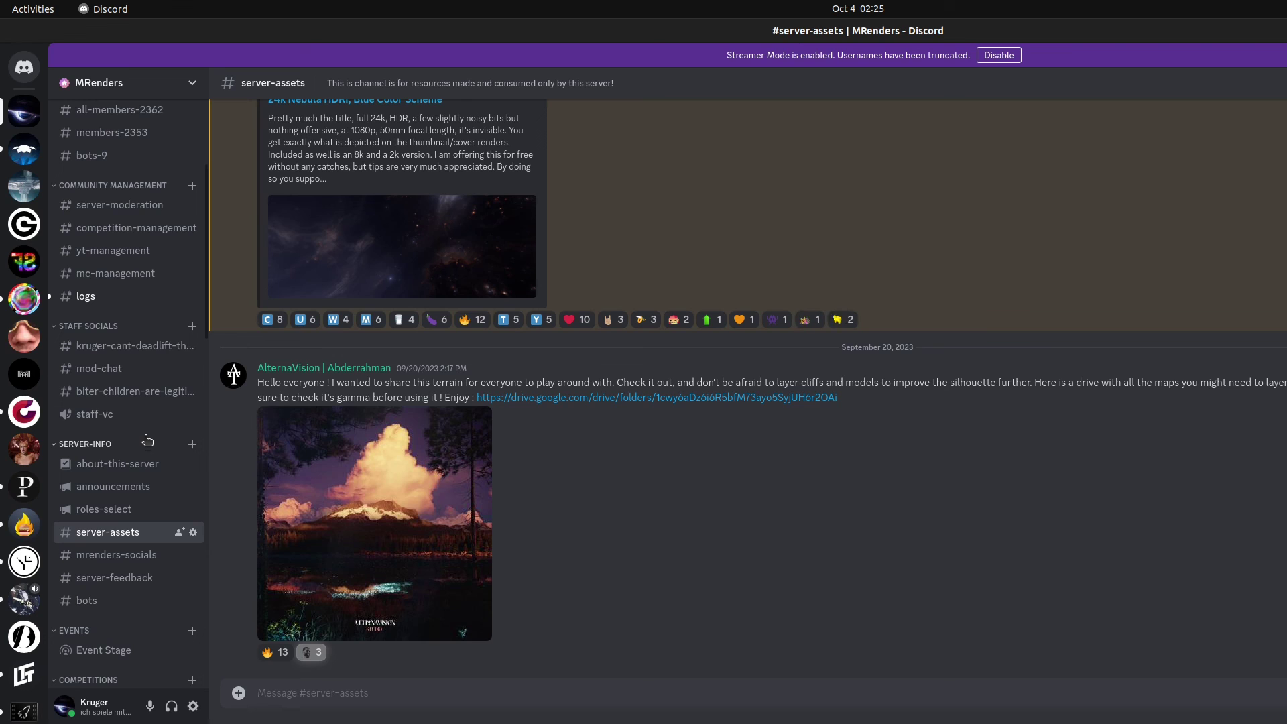
mouse_move(239, 719)
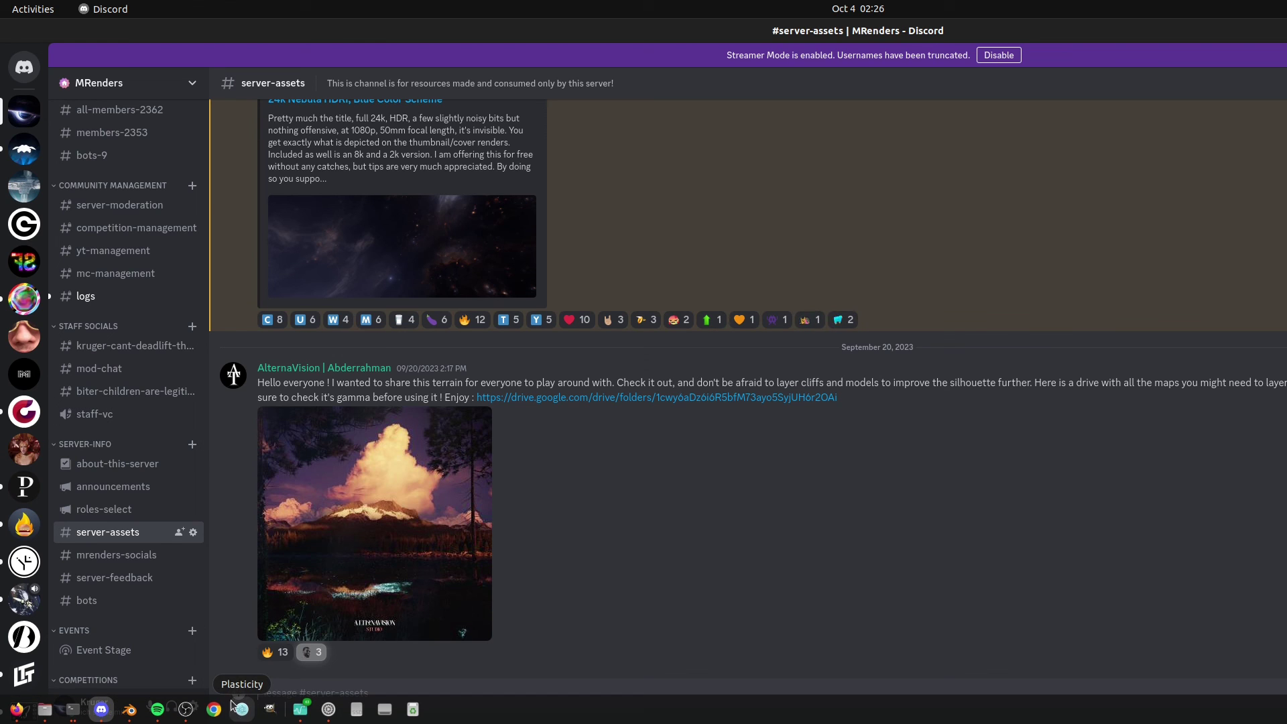